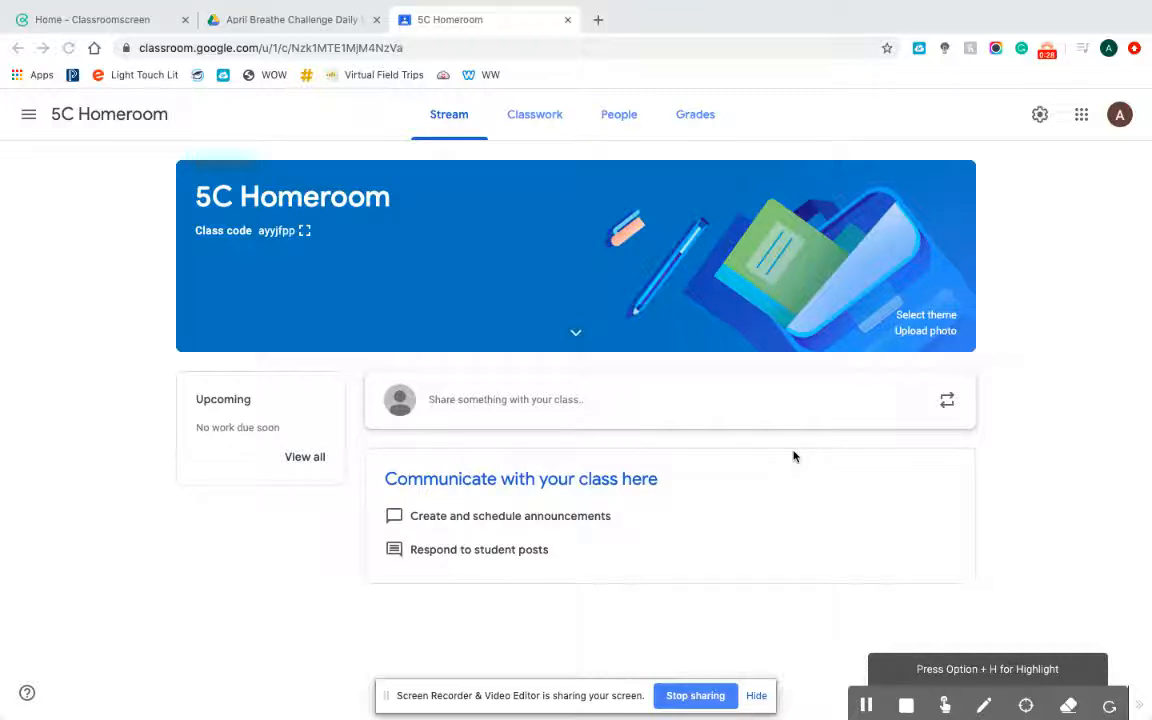
Browse the theme gallery categories and apply the General theme with the orange book and glasses on grey to the class
{"action": "left_click", "coordinate": [908, 318]}
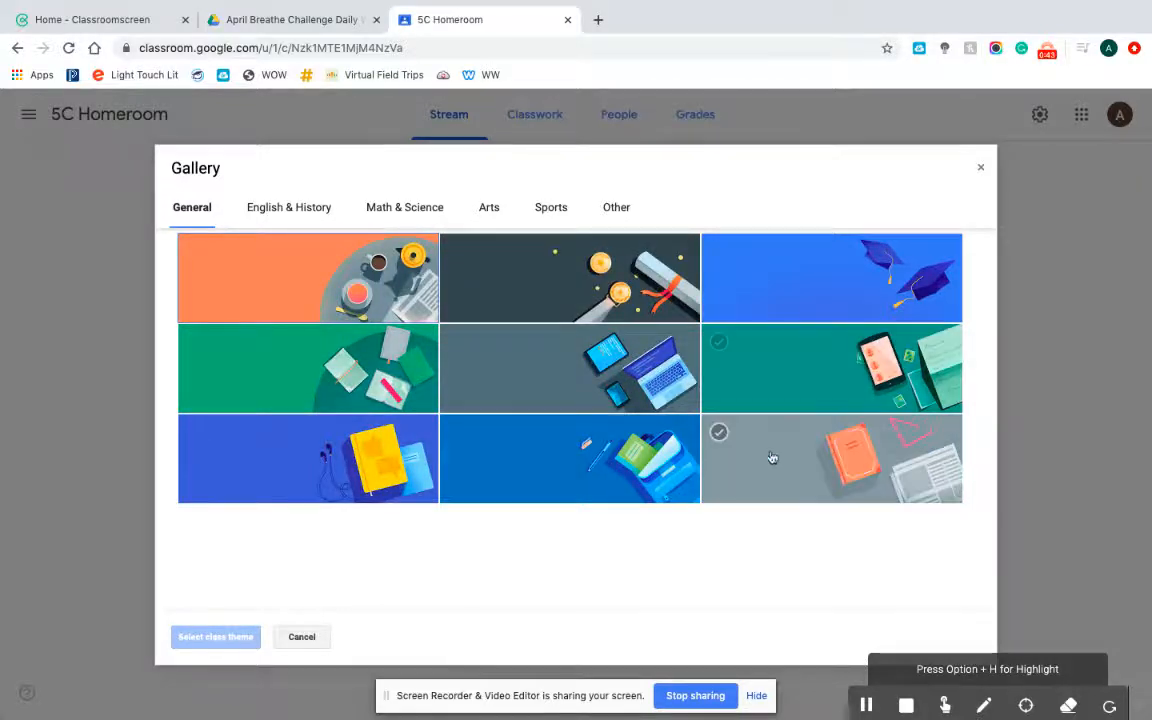
{"action": "left_click", "coordinate": [291, 209]}
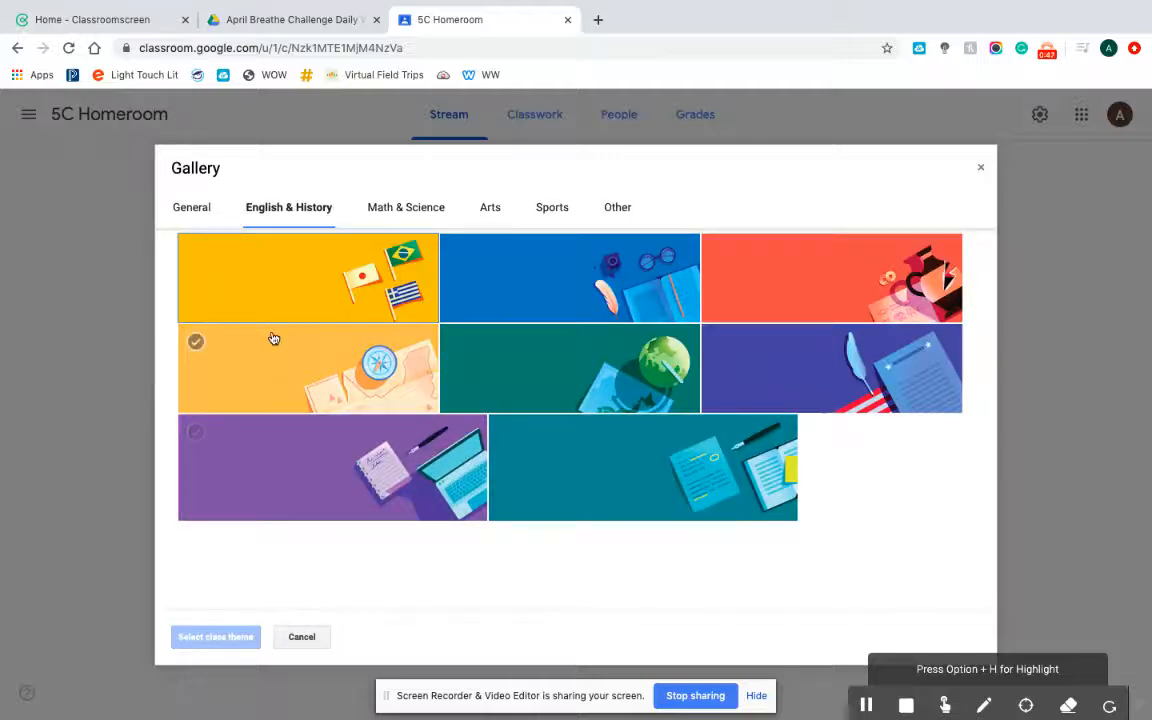
{"action": "left_click", "coordinate": [406, 215]}
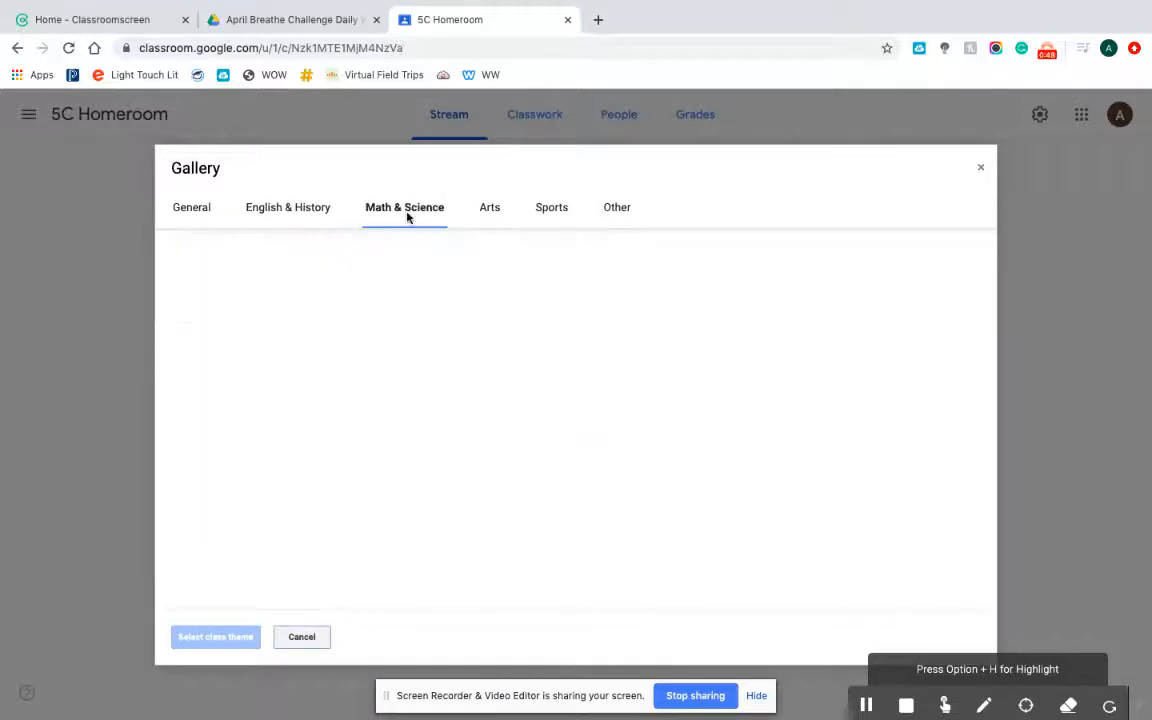
{"action": "left_click", "coordinate": [494, 210]}
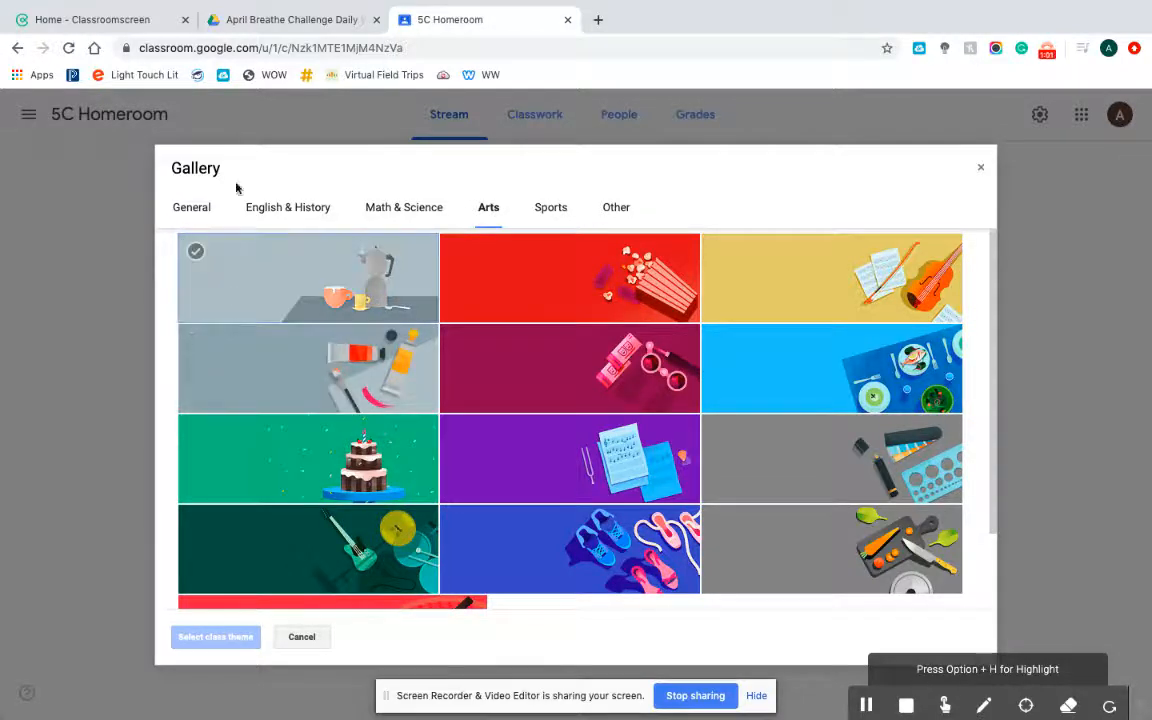
{"action": "left_click", "coordinate": [190, 209]}
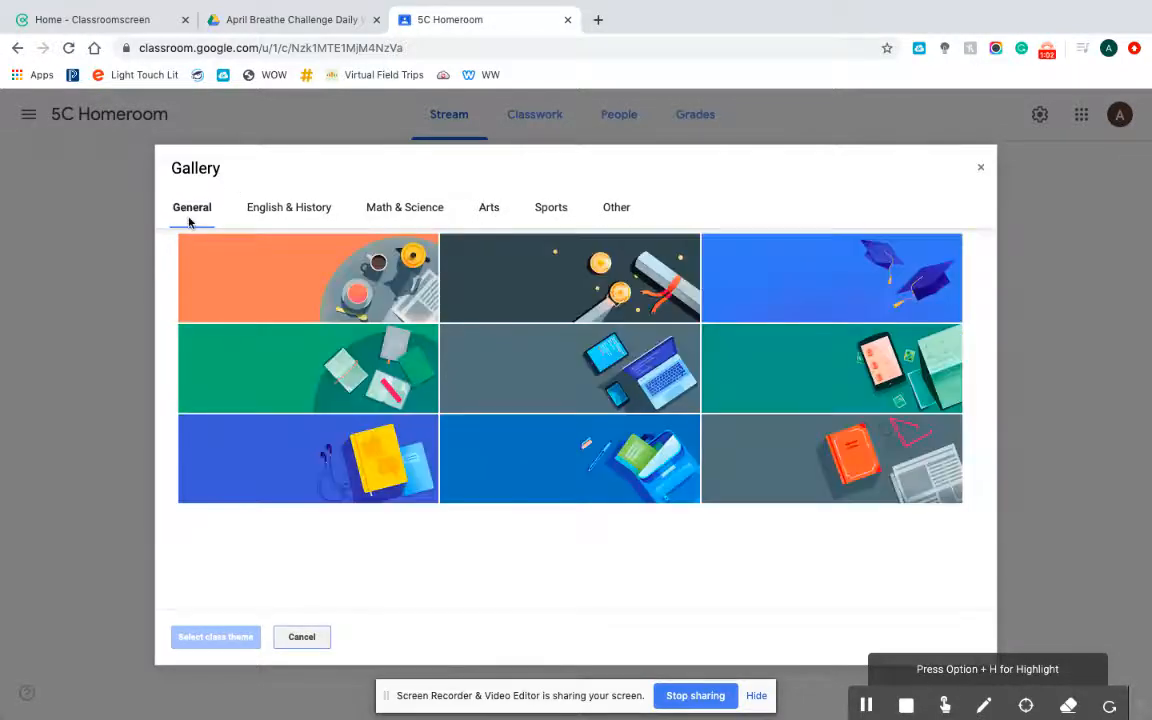
{"action": "left_click", "coordinate": [780, 455]}
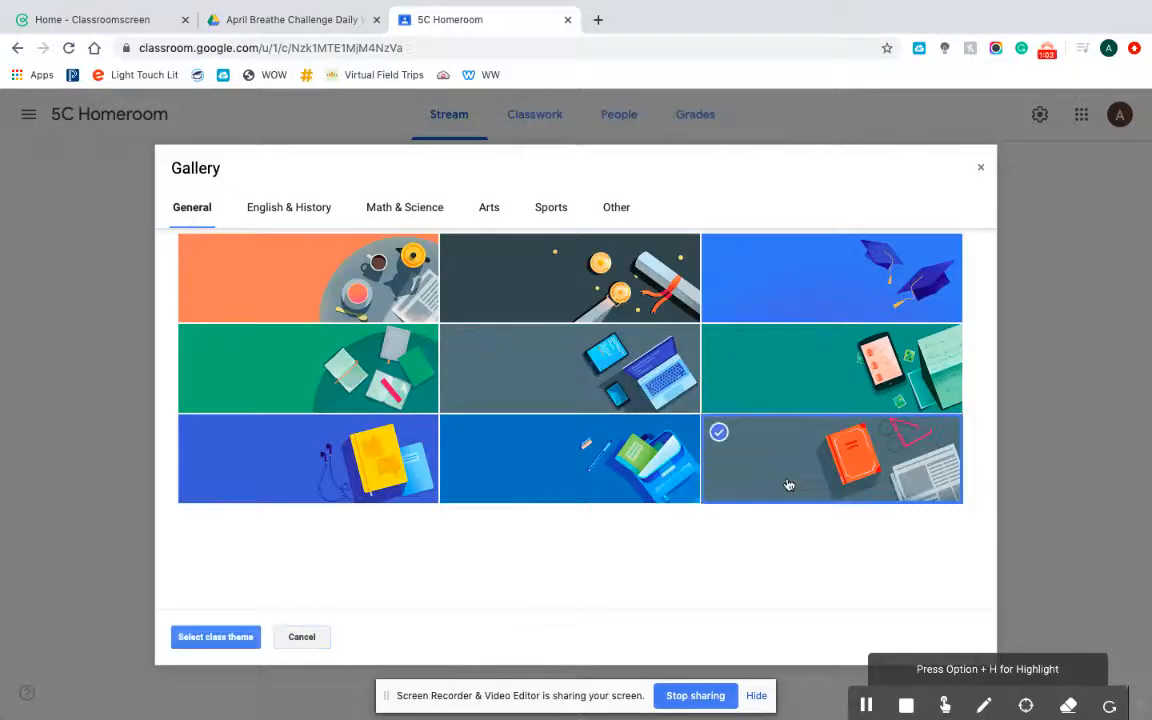
{"action": "left_click", "coordinate": [188, 637]}
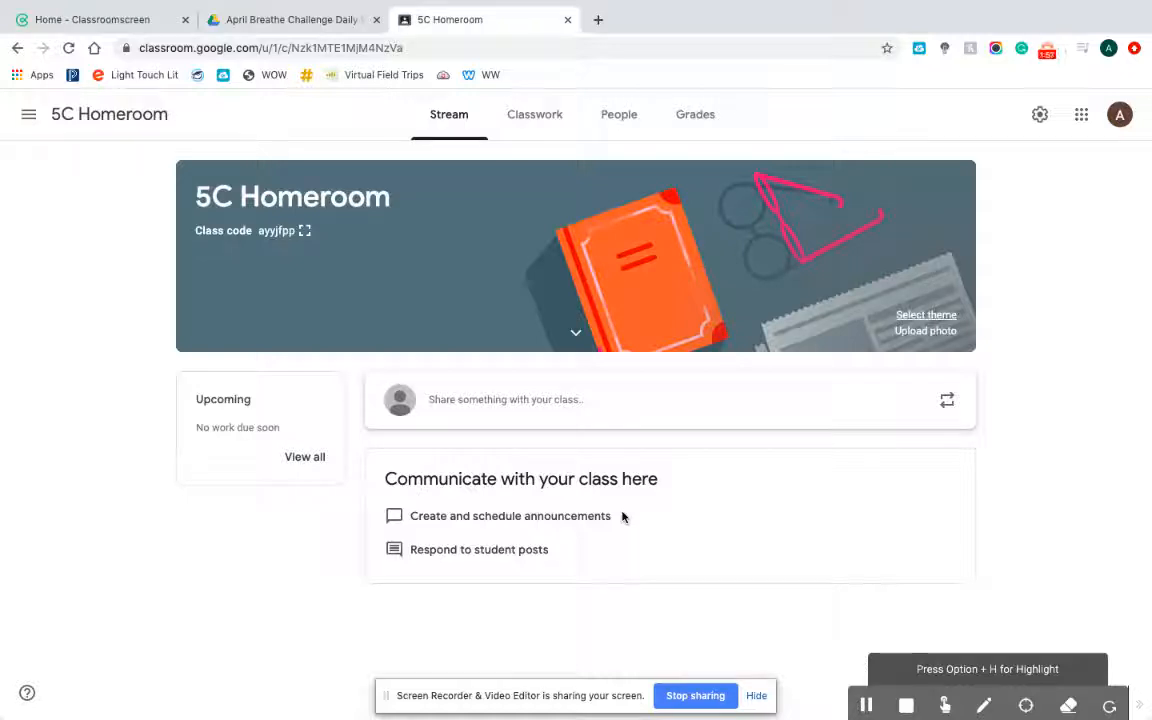
Start a new announcement on the class stream, keeping all students as its audience
{"action": "left_click", "coordinate": [649, 404]}
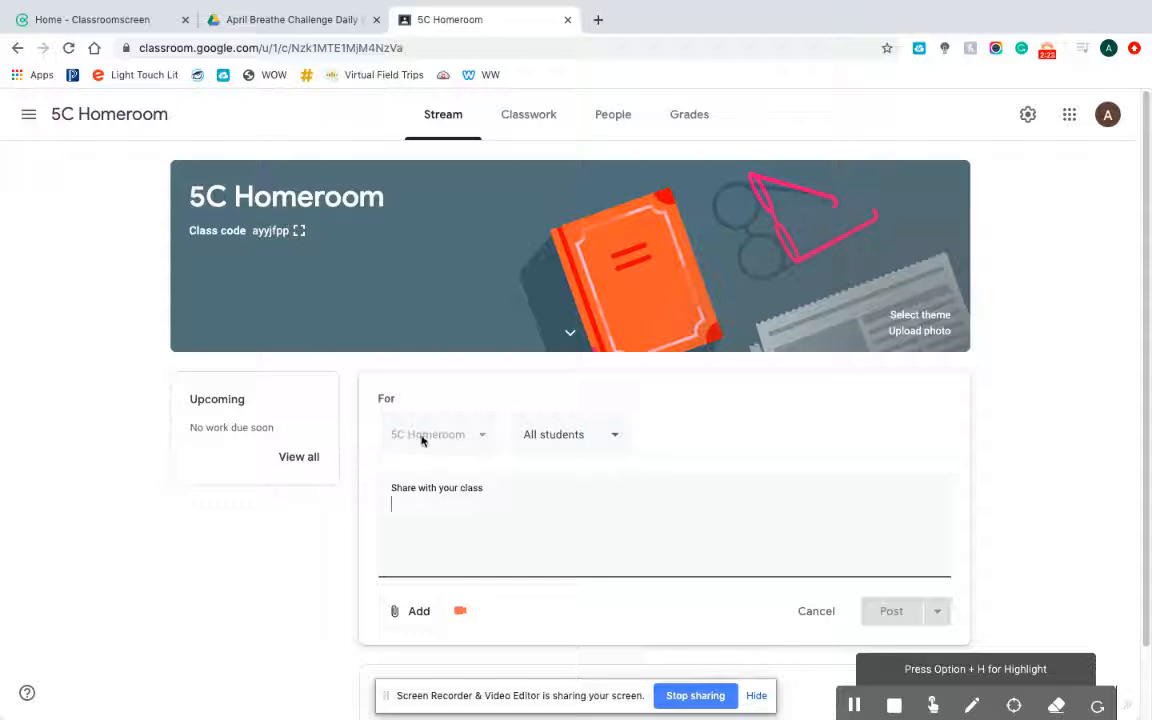
{"action": "left_click", "coordinate": [606, 440]}
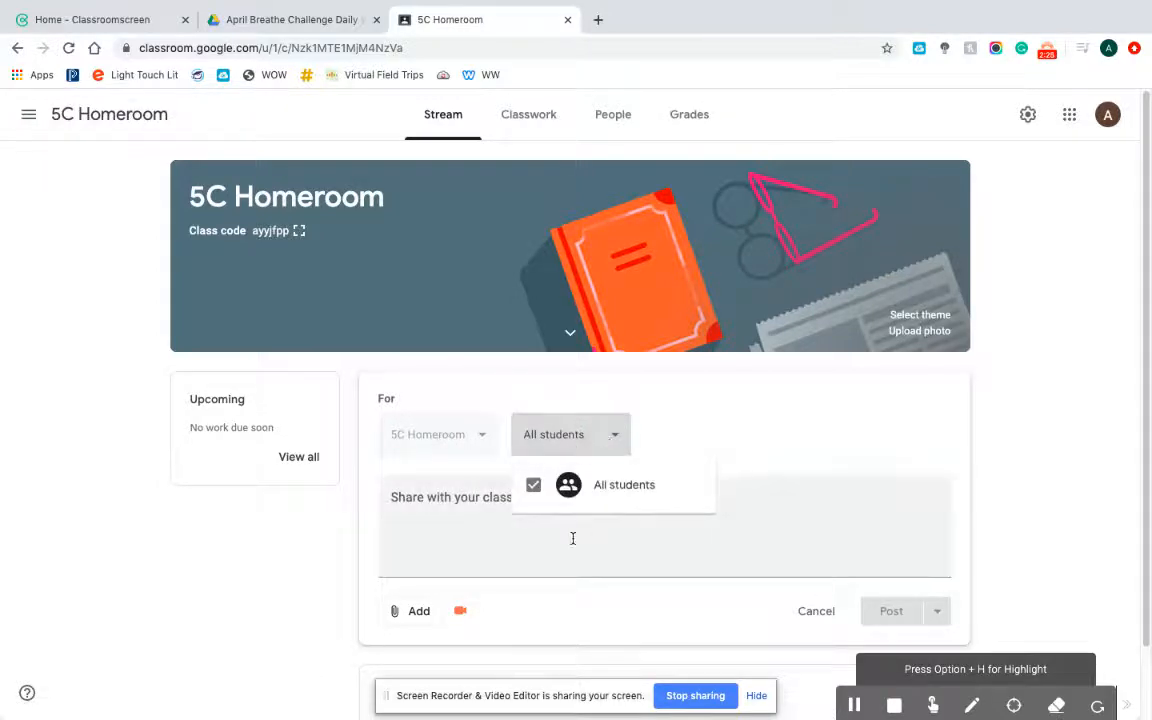
{"action": "left_click", "coordinate": [708, 420]}
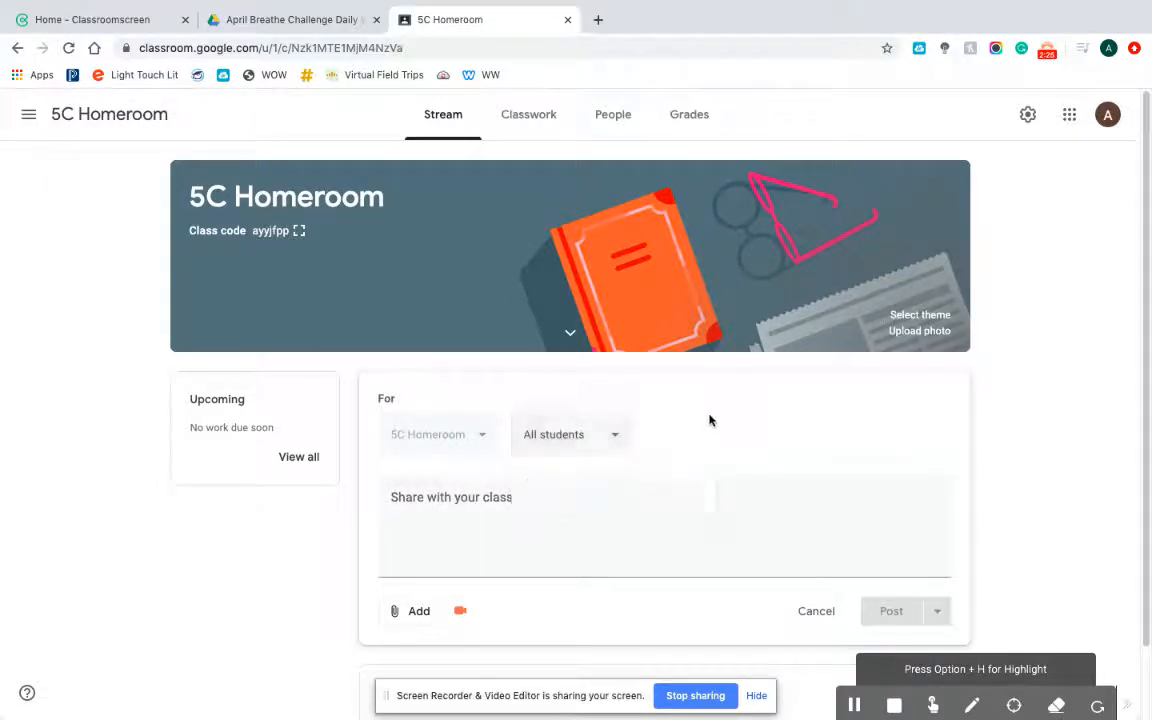
Write "Welcome to 5C distance learning with Google Classroom" as the opening of the announcement message
{"action": "left_click", "coordinate": [455, 546]}
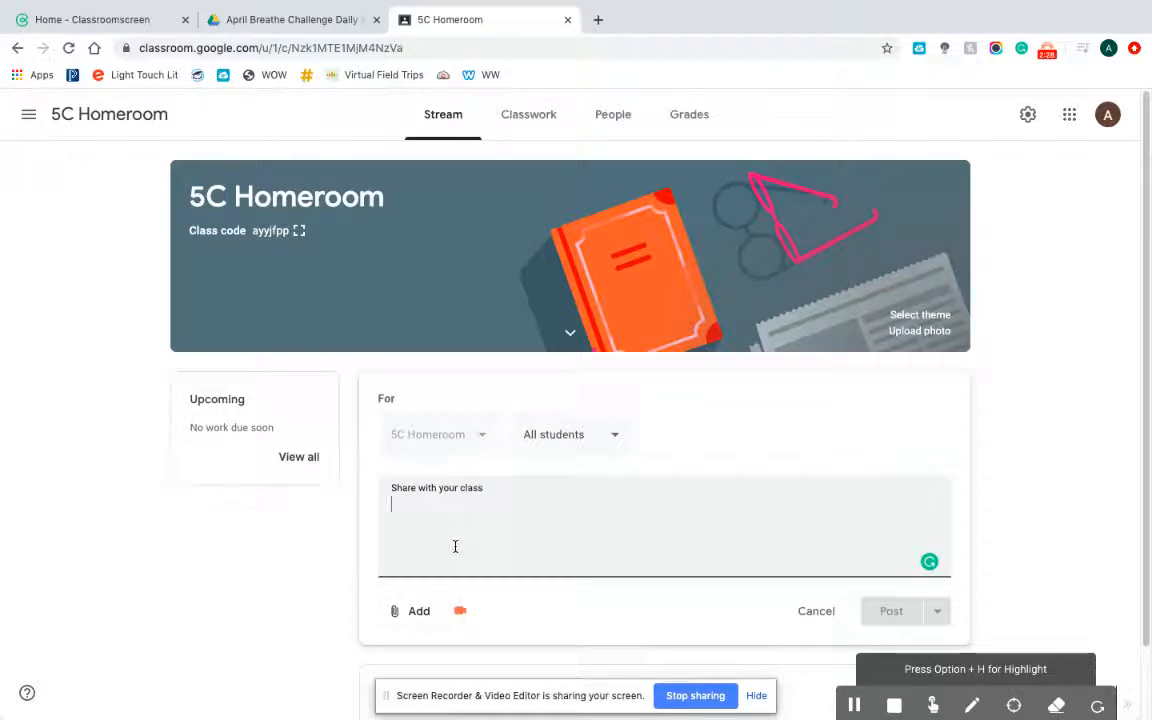
{"action": "type", "text": "Welcom"}
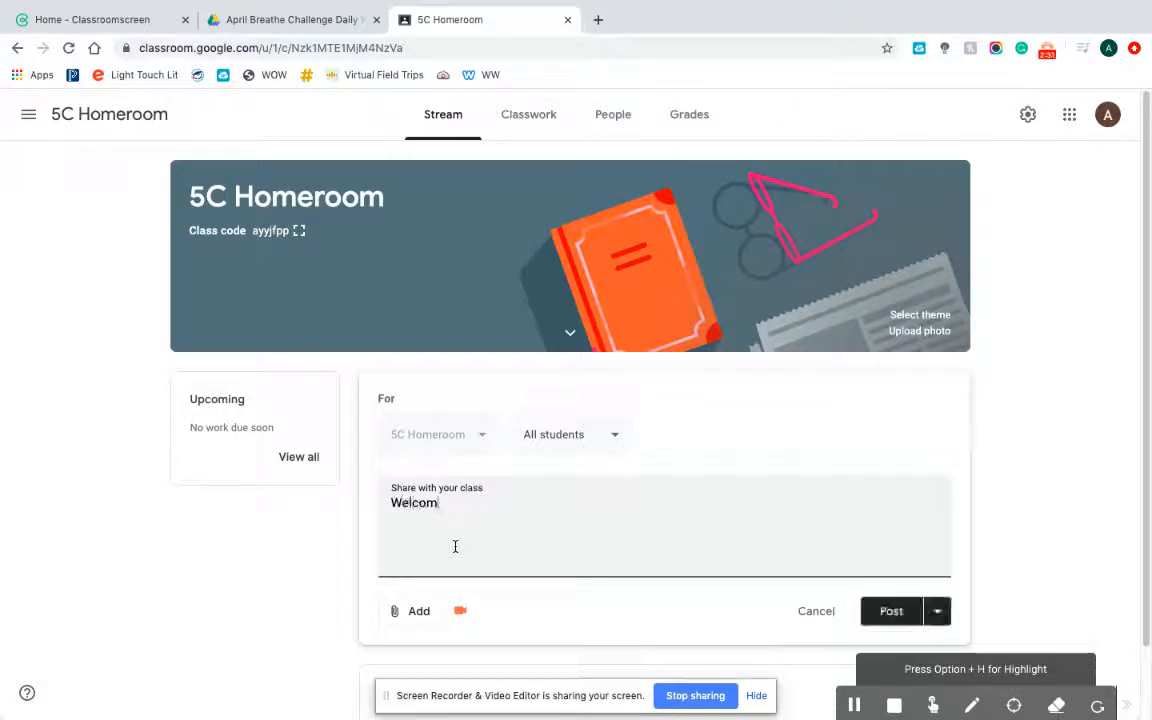
{"action": "type", "text": "e to 5C"}
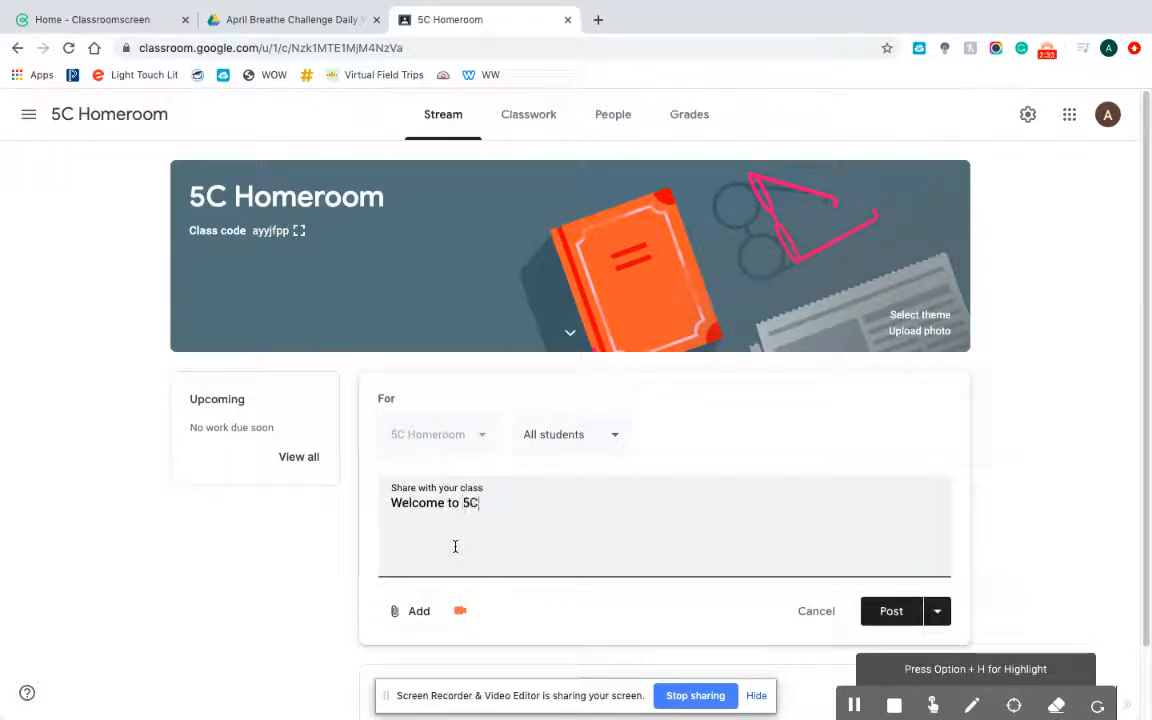
{"action": "type", "text": " Distance Lear"}
{"action": "key", "text": "BackSpace"}
{"action": "key", "text": "BackSpace"}
{"action": "key", "text": "BackSpace"}
{"action": "key", "text": "BackSpace"}
{"action": "key", "text": "BackSpace"}
{"action": "key", "text": "BackSpace"}
{"action": "key", "text": "BackSpace"}
{"action": "key", "text": "BackSpace"}
{"action": "key", "text": "BackSpace"}
{"action": "key", "text": "BackSpace"}
{"action": "key", "text": "BackSpace"}
{"action": "key", "text": "BackSpace"}
{"action": "key", "text": "BackSpace"}
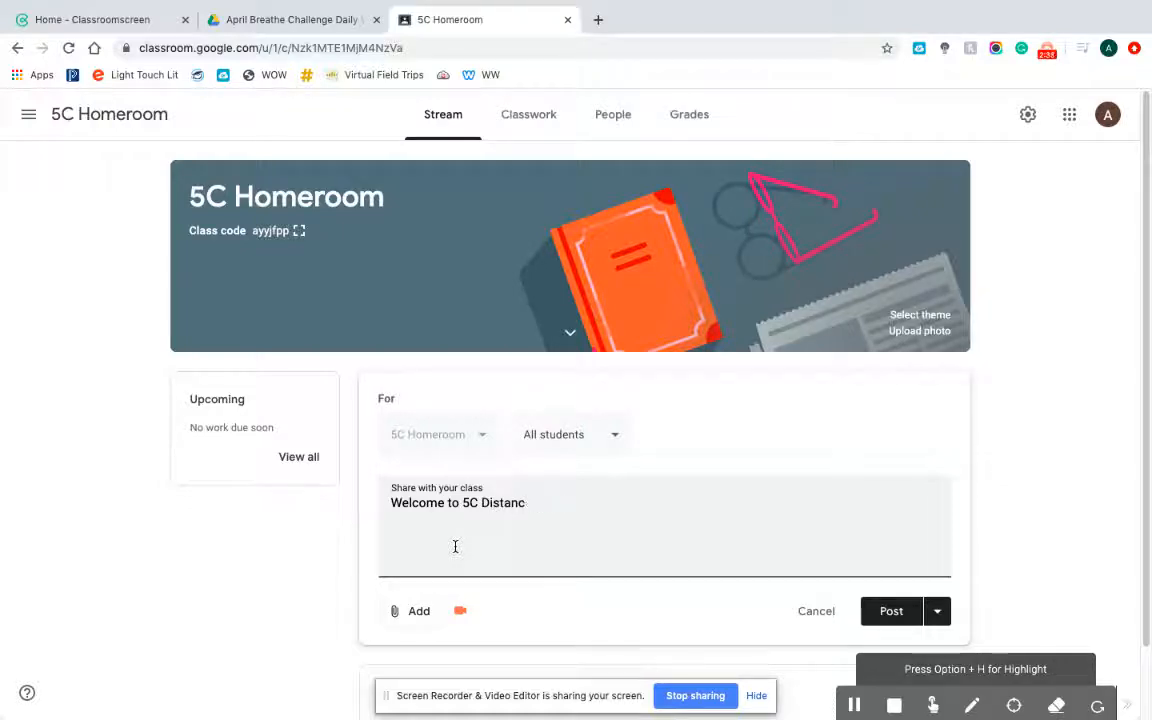
{"action": "type", "text": "disctanc"}
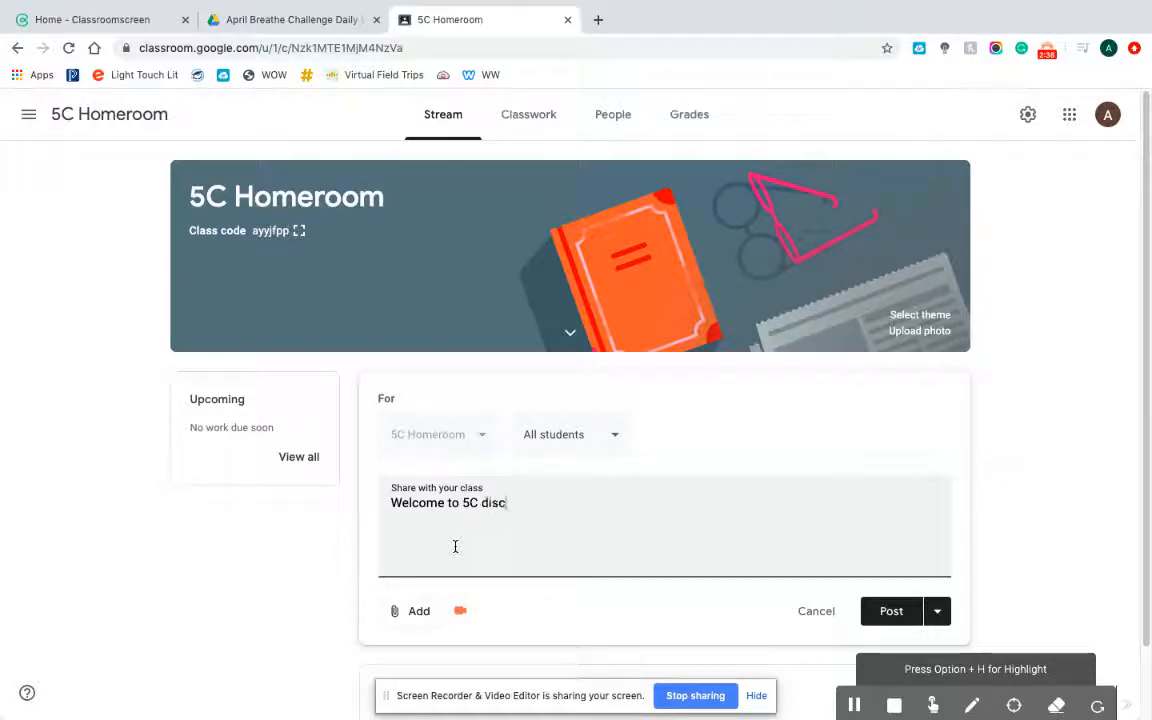
{"action": "key", "text": "BackSpace"}
{"action": "key", "text": "BackSpace"}
{"action": "key", "text": "BackSpace"}
{"action": "key", "text": "BackSpace"}
{"action": "key", "text": "BackSpace"}
{"action": "type", "text": "tance learnin"}
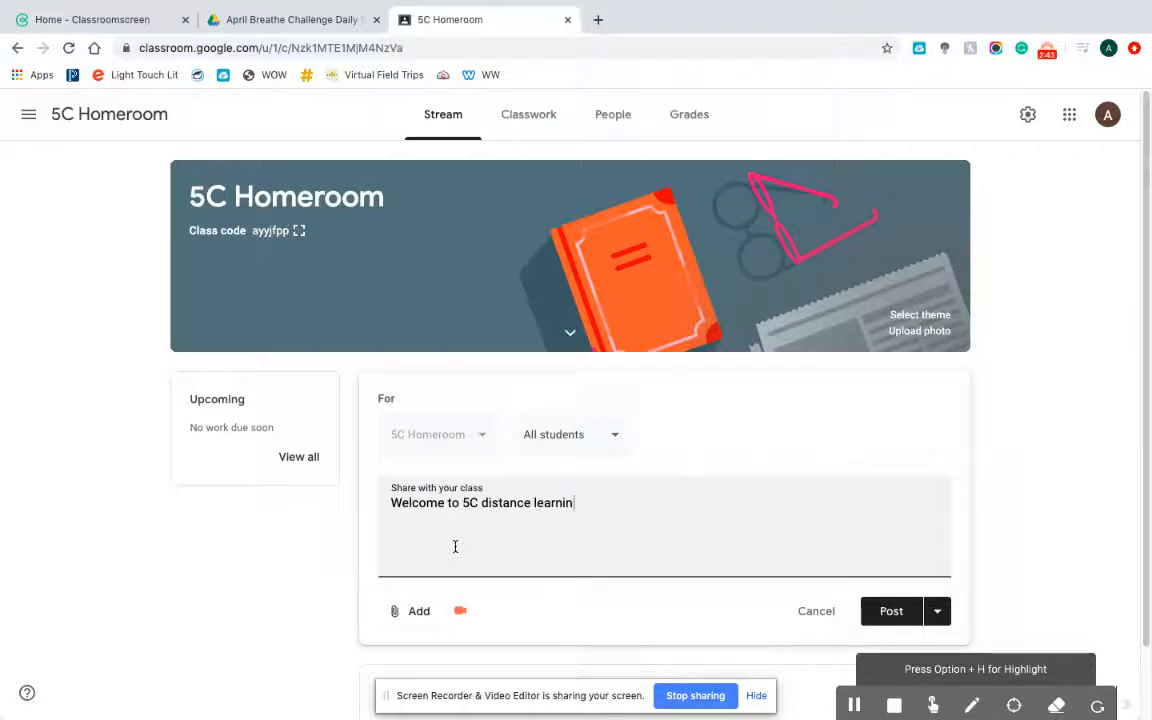
{"action": "type", "text": "g with Google Classroom"}
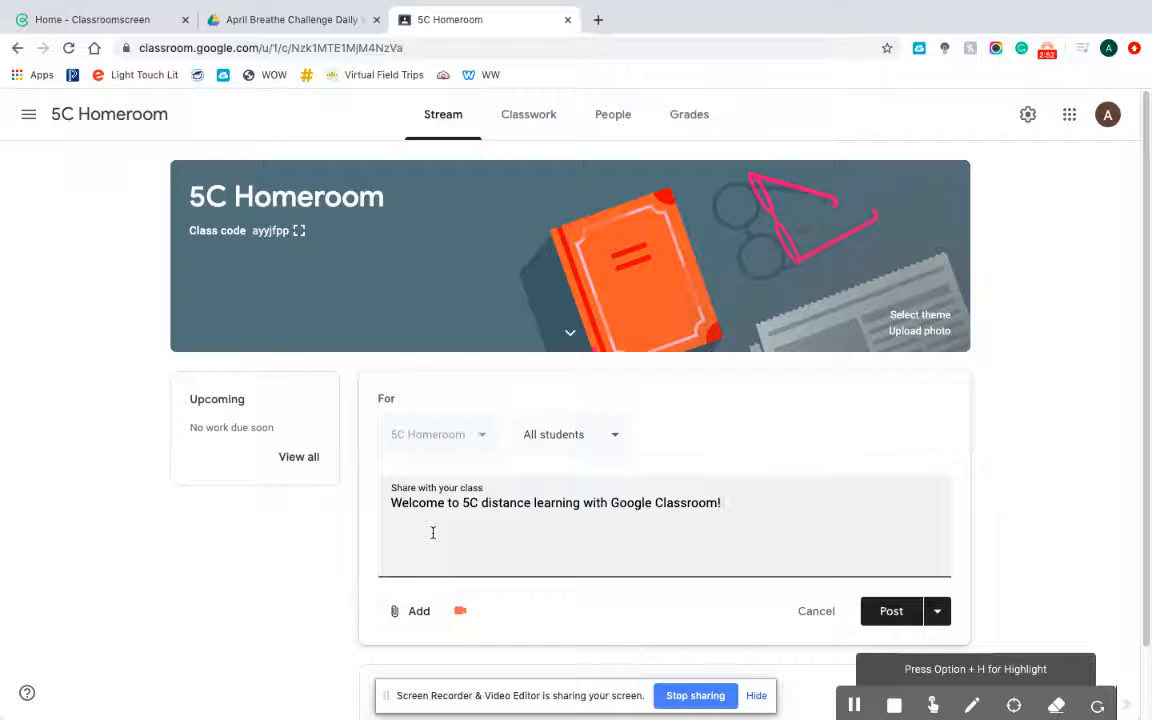
Finish the announcement message with "! Please see the weekly checklist below."
{"action": "type", "text": "! Please see "}
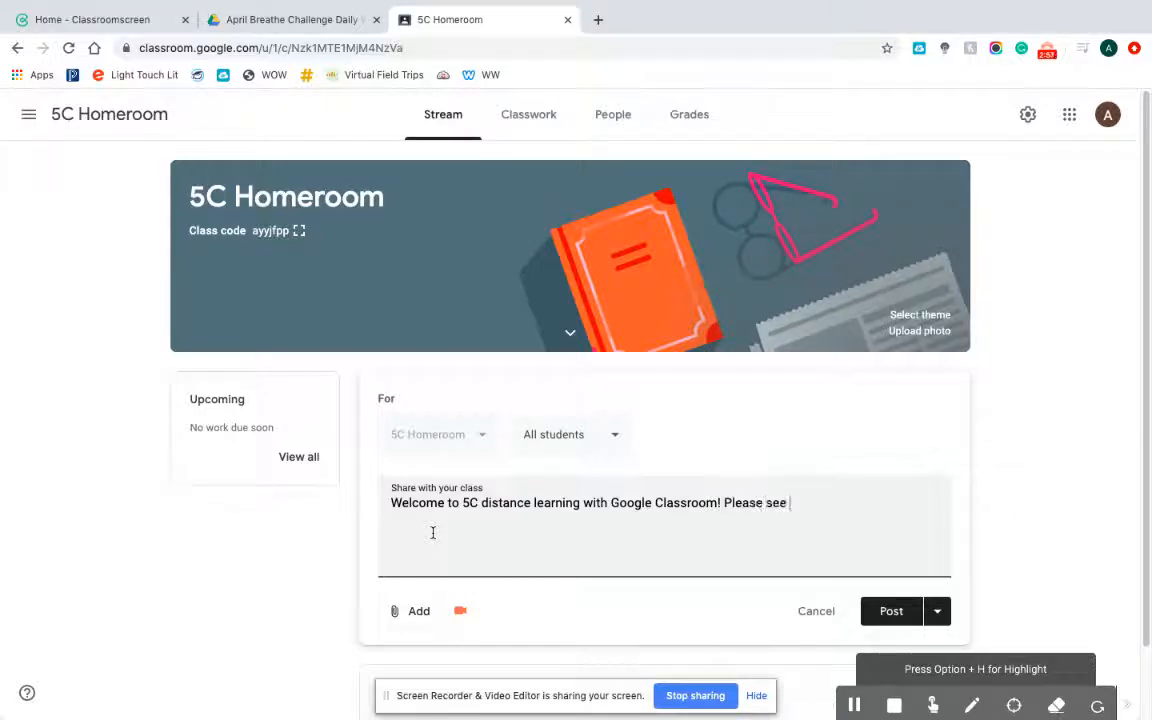
{"action": "type", "text": "the weekly checklis"}
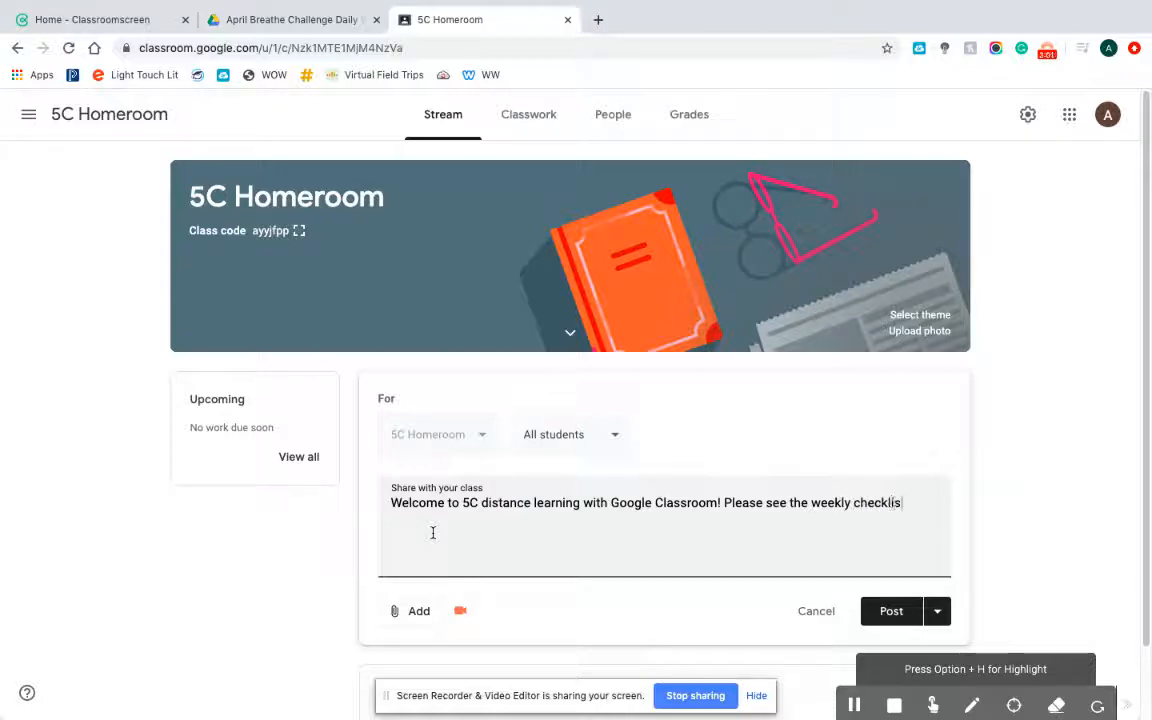
{"action": "type", "text": "t below."}
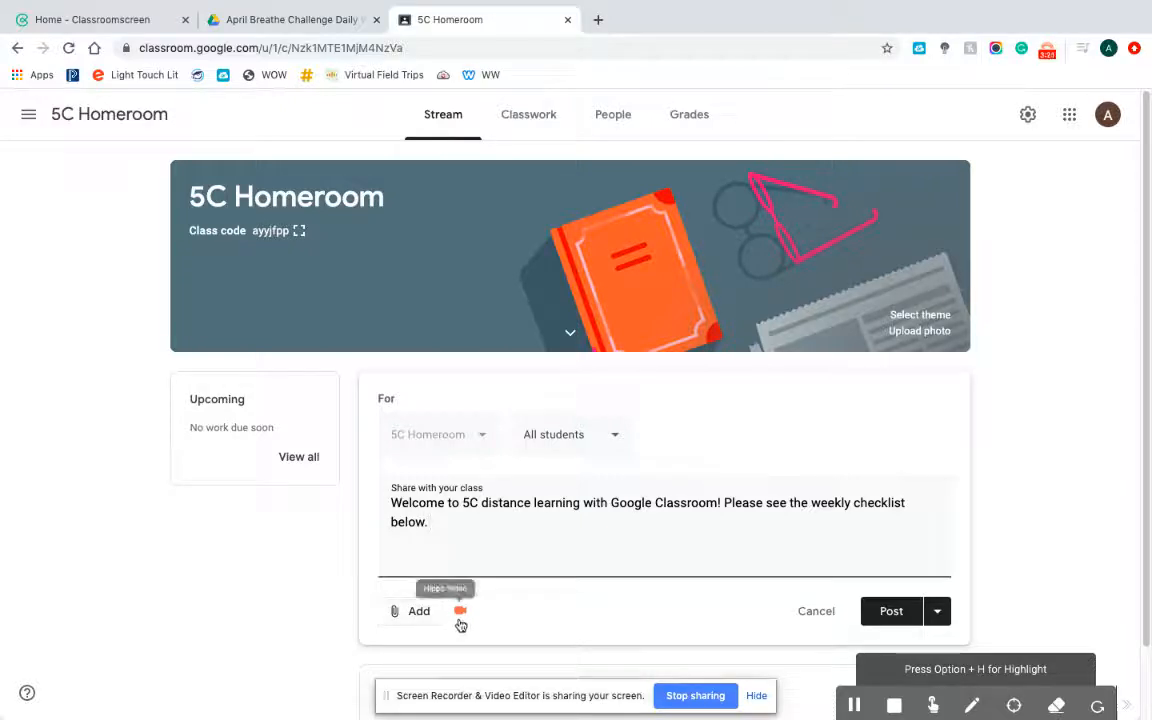
Browse the Google Drive files and attach "Introducing Missing Symbols (After session 4.6).pdf" to the announcement
{"action": "left_click", "coordinate": [402, 614]}
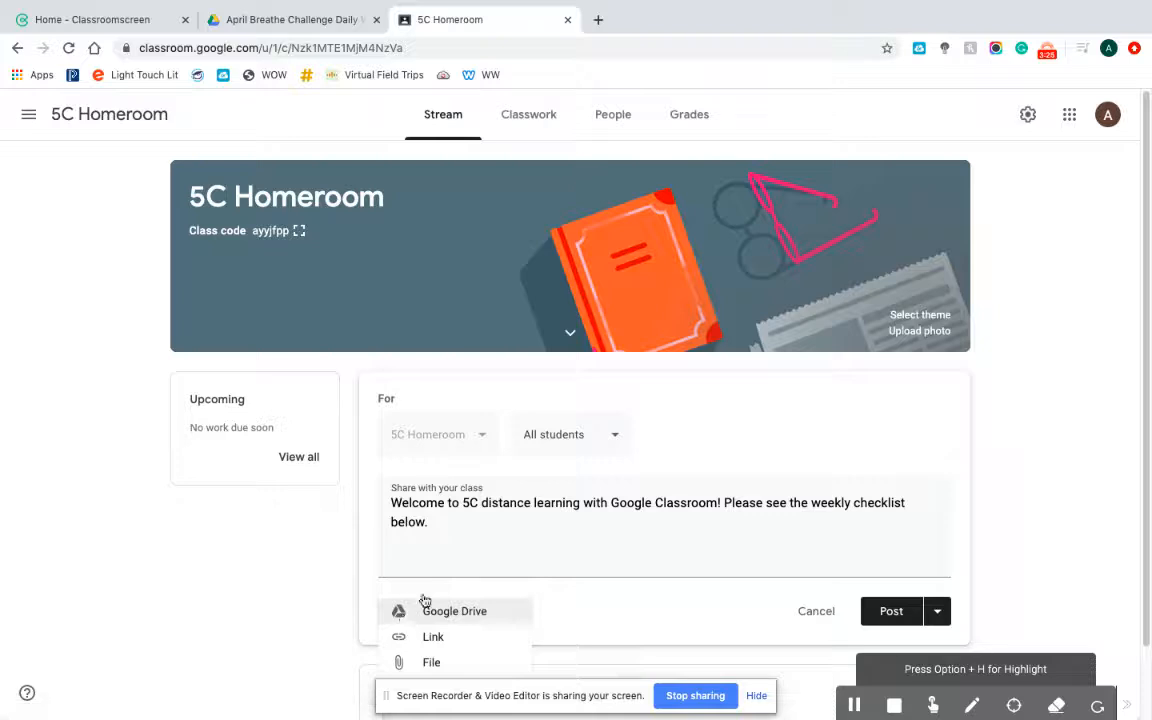
{"action": "scroll", "coordinate": [455, 581], "scroll_direction": "down", "scroll_amount": 1}
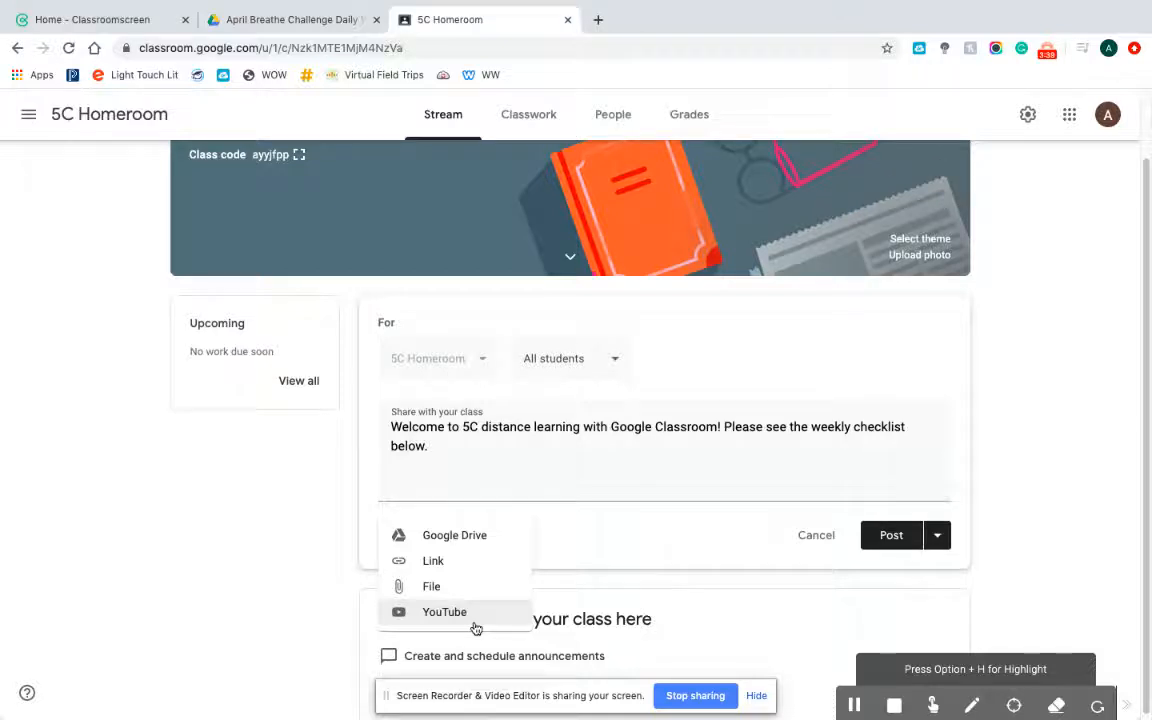
{"action": "left_click", "coordinate": [465, 546]}
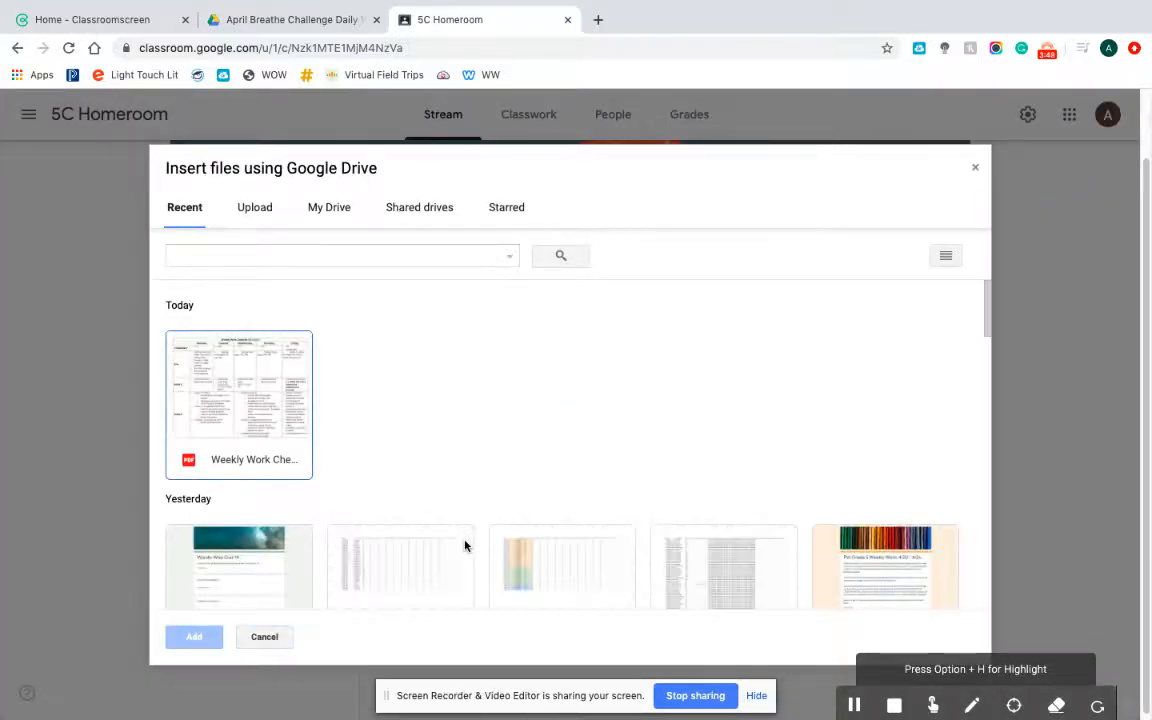
{"action": "scroll", "coordinate": [465, 546], "scroll_direction": "down", "scroll_amount": 2}
{"action": "scroll", "coordinate": [465, 546], "scroll_direction": "down", "scroll_amount": 1}
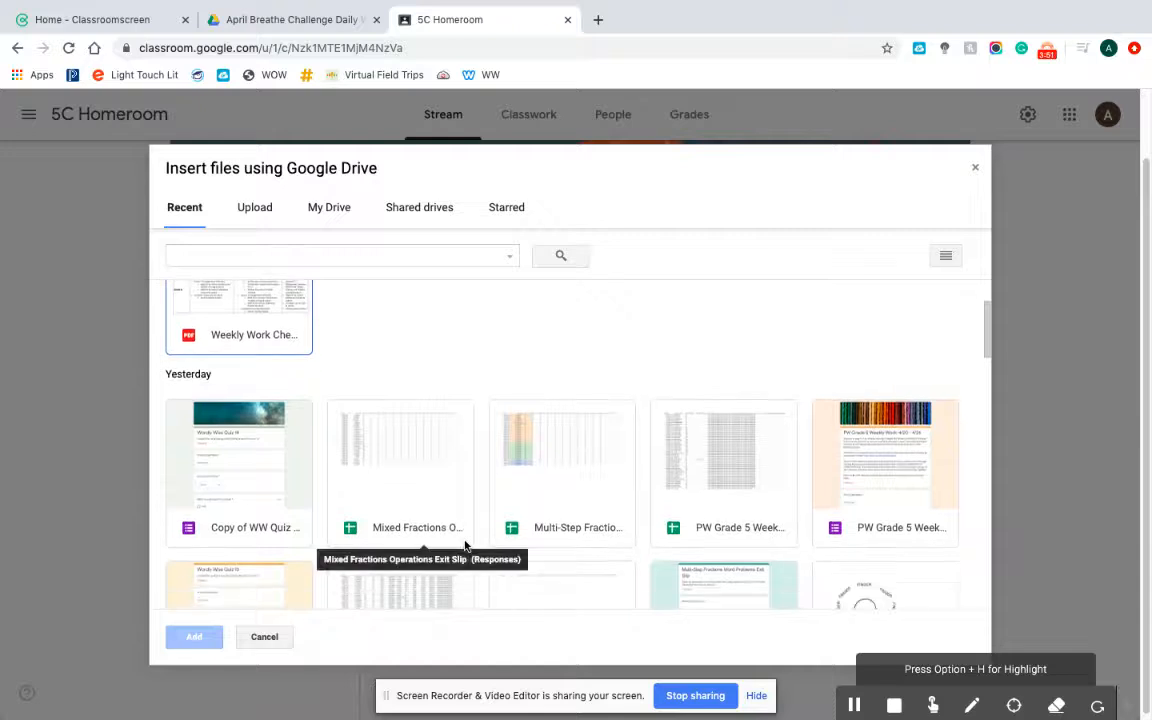
{"action": "scroll", "coordinate": [436, 470], "scroll_direction": "down", "scroll_amount": 6}
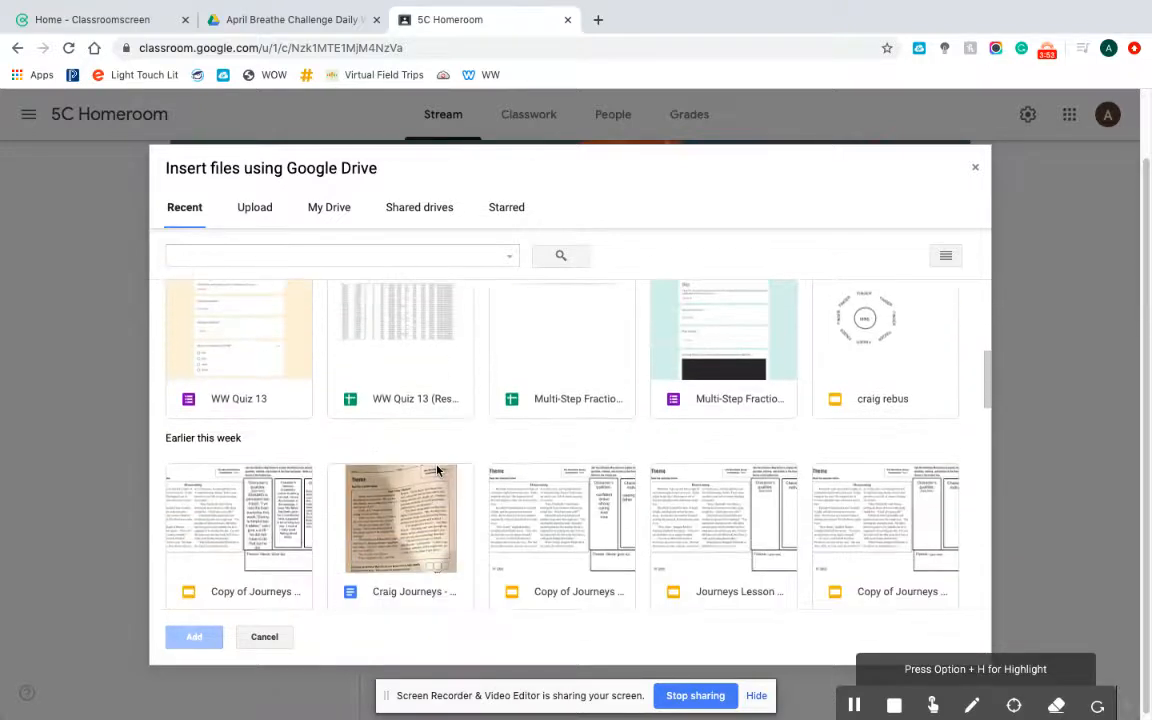
{"action": "scroll", "coordinate": [436, 470], "scroll_direction": "down", "scroll_amount": 1}
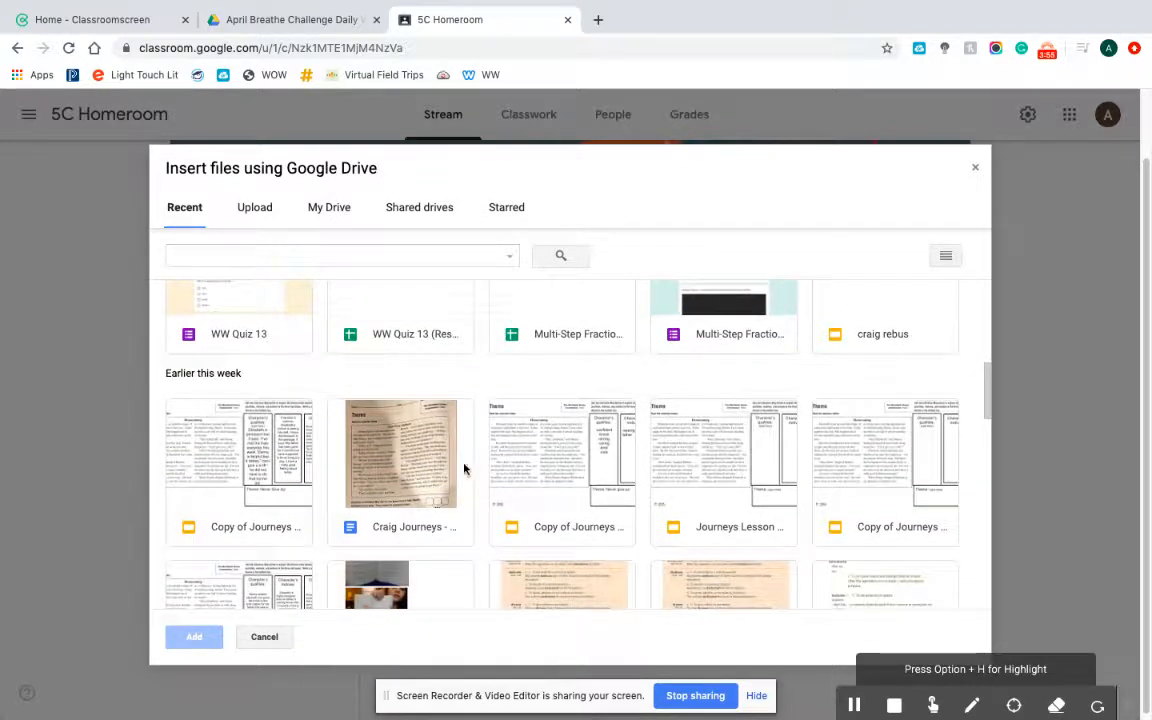
{"action": "scroll", "coordinate": [436, 461], "scroll_direction": "down", "scroll_amount": 4}
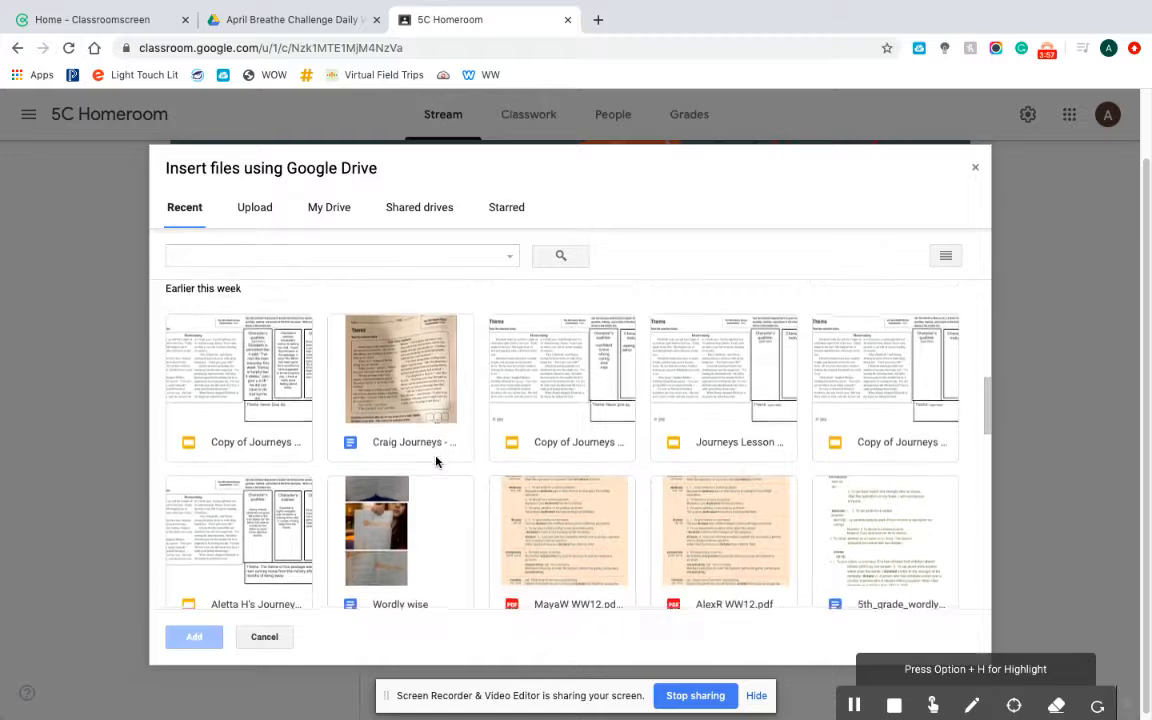
{"action": "scroll", "coordinate": [436, 462], "scroll_direction": "up", "scroll_amount": 15}
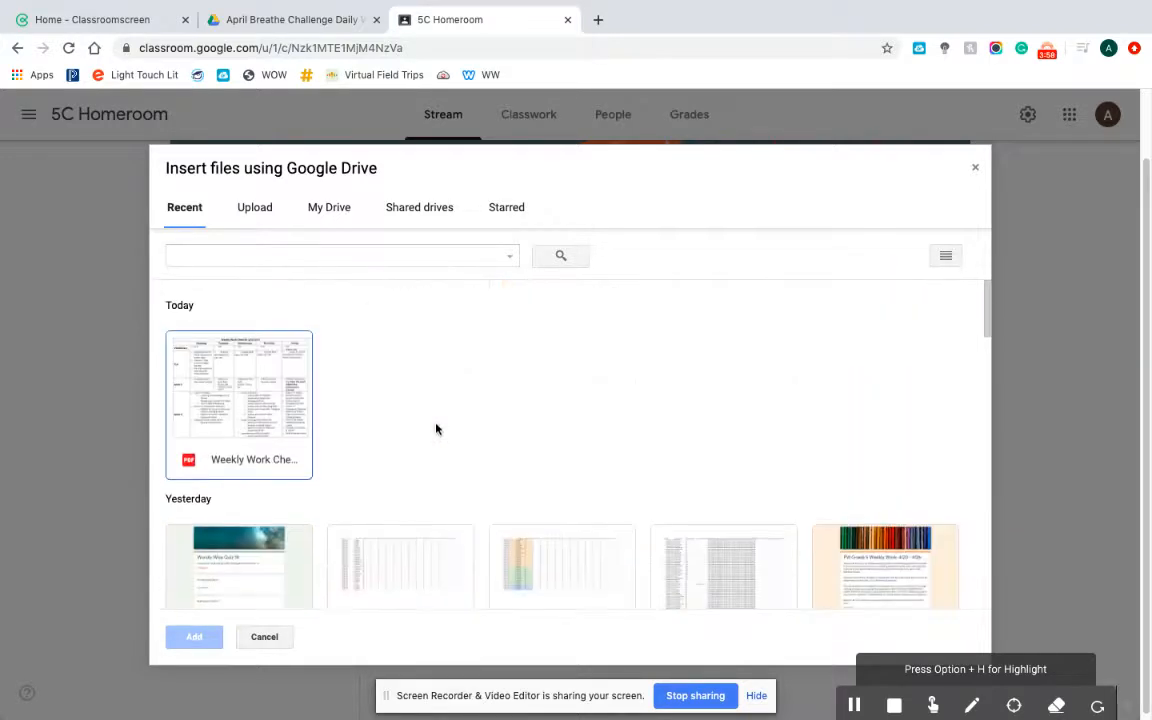
{"action": "left_click", "coordinate": [336, 210]}
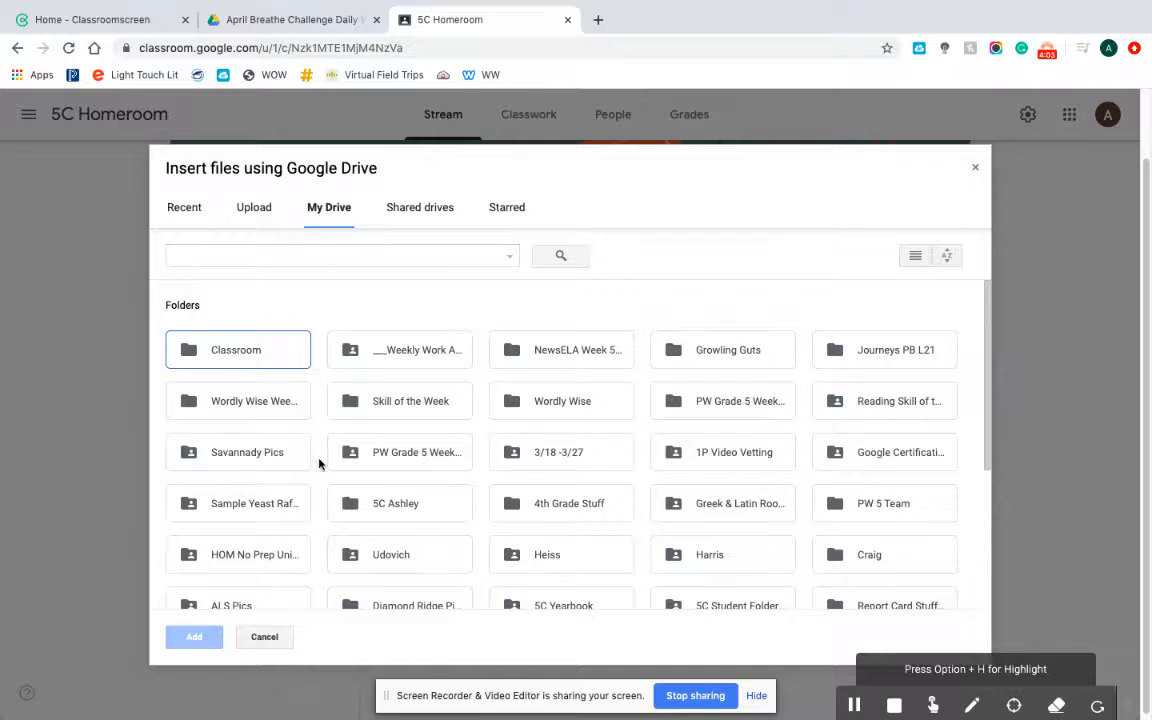
{"action": "scroll", "coordinate": [347, 558], "scroll_direction": "down", "scroll_amount": 2}
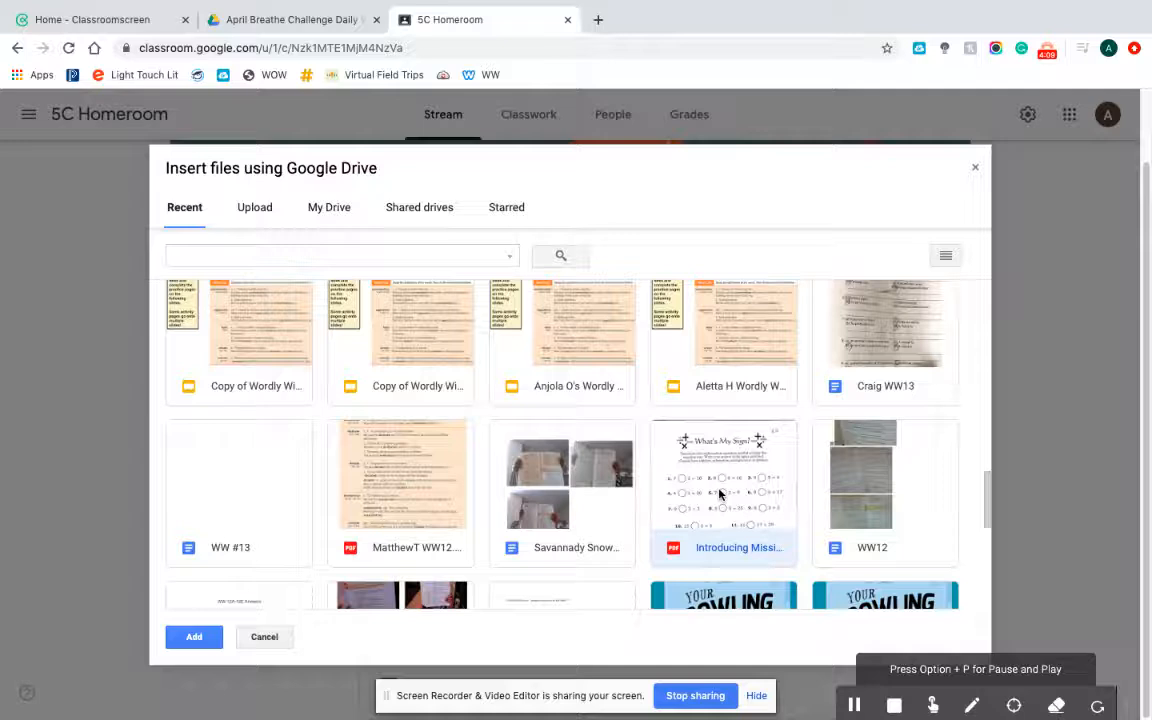
{"action": "left_click", "coordinate": [178, 640]}
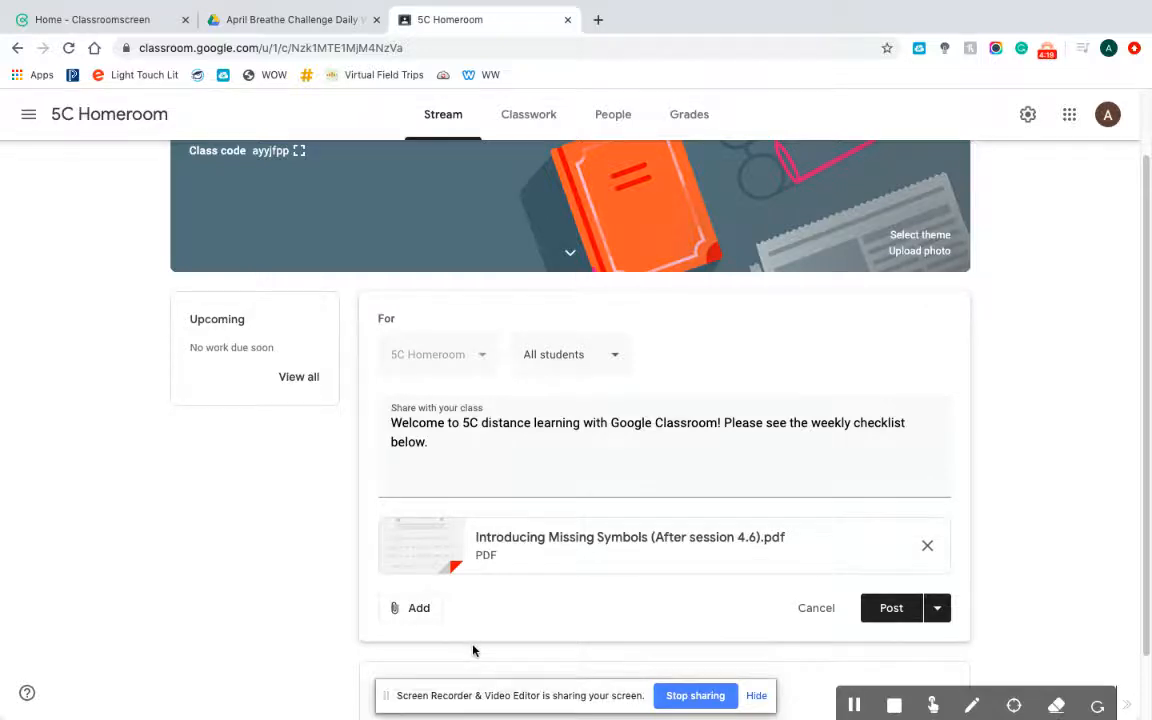
{"action": "scroll", "coordinate": [452, 527], "scroll_direction": "down", "scroll_amount": 1}
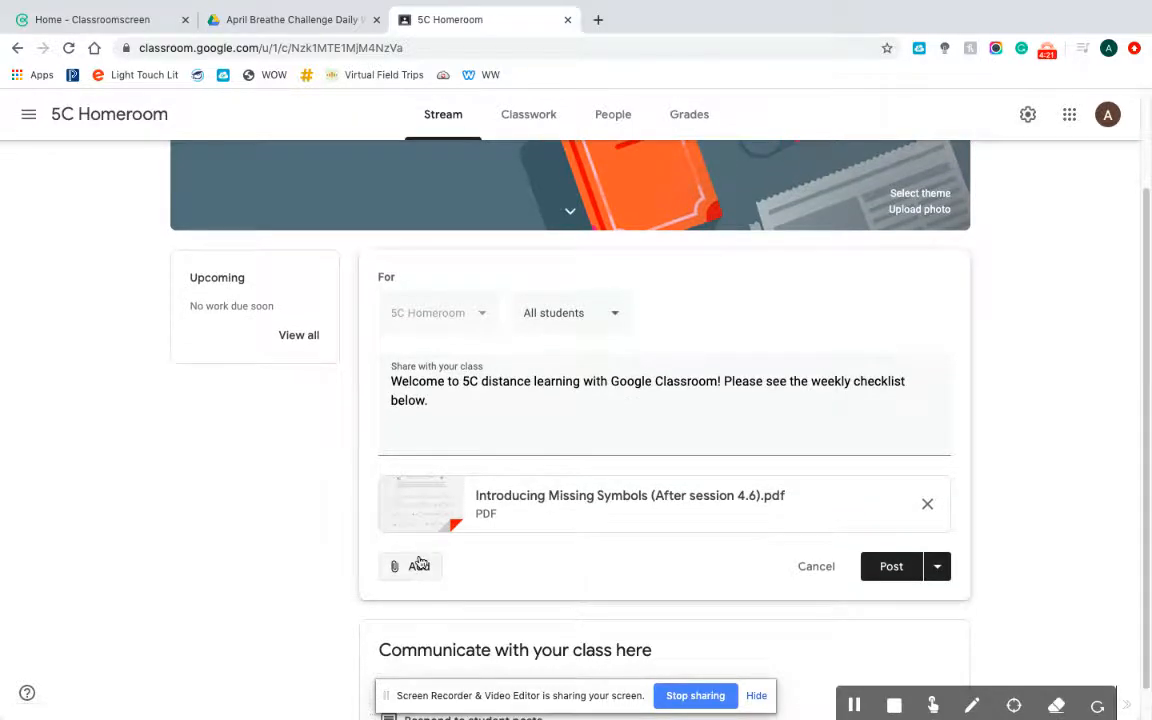
{"action": "left_click", "coordinate": [415, 567]}
{"action": "scroll", "coordinate": [422, 567], "scroll_direction": "down", "scroll_amount": 1}
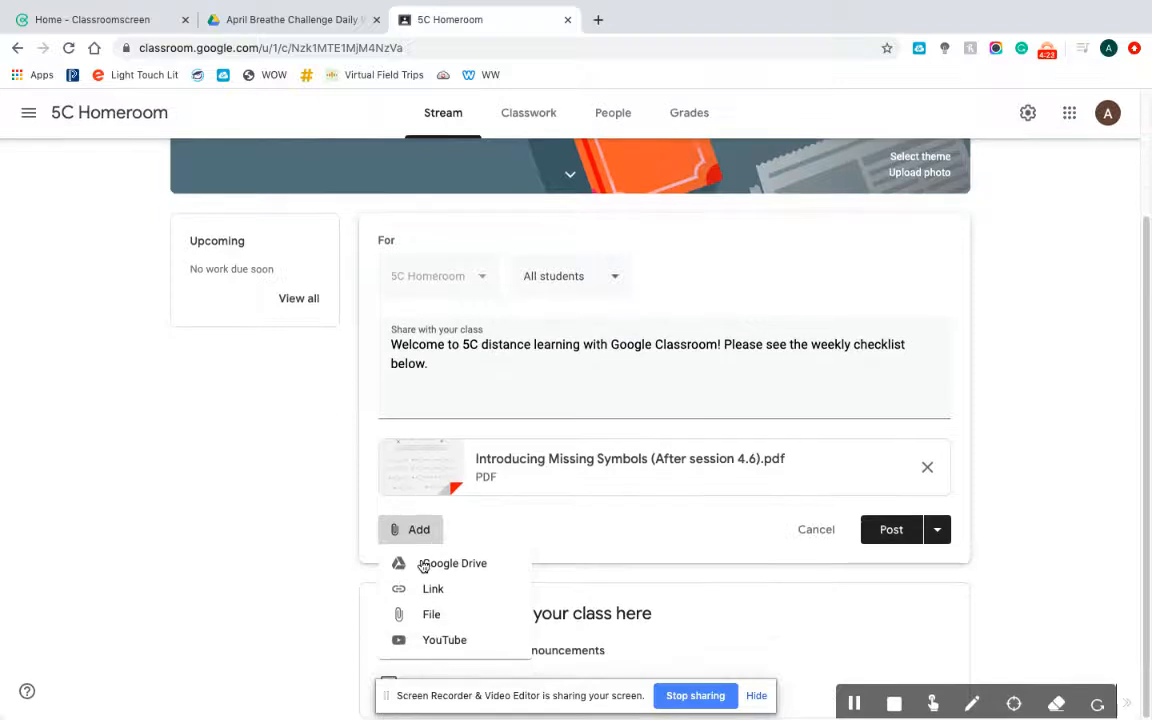
{"action": "left_click", "coordinate": [431, 591]}
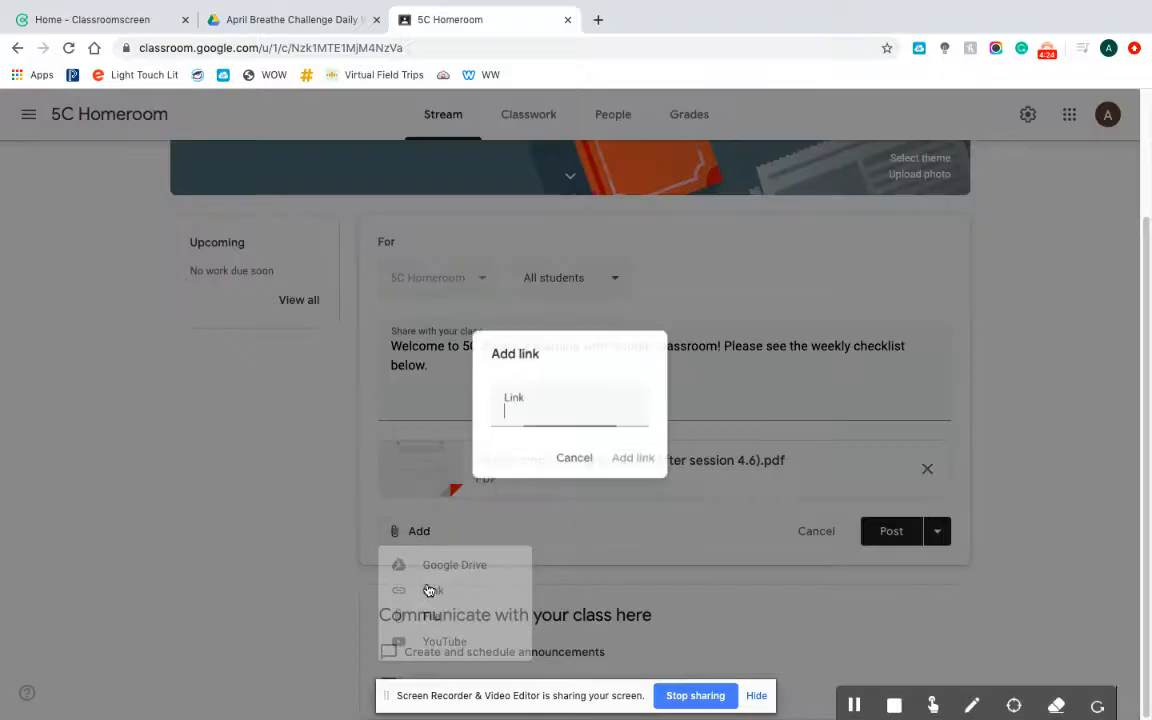
{"action": "left_click", "coordinate": [97, 20]}
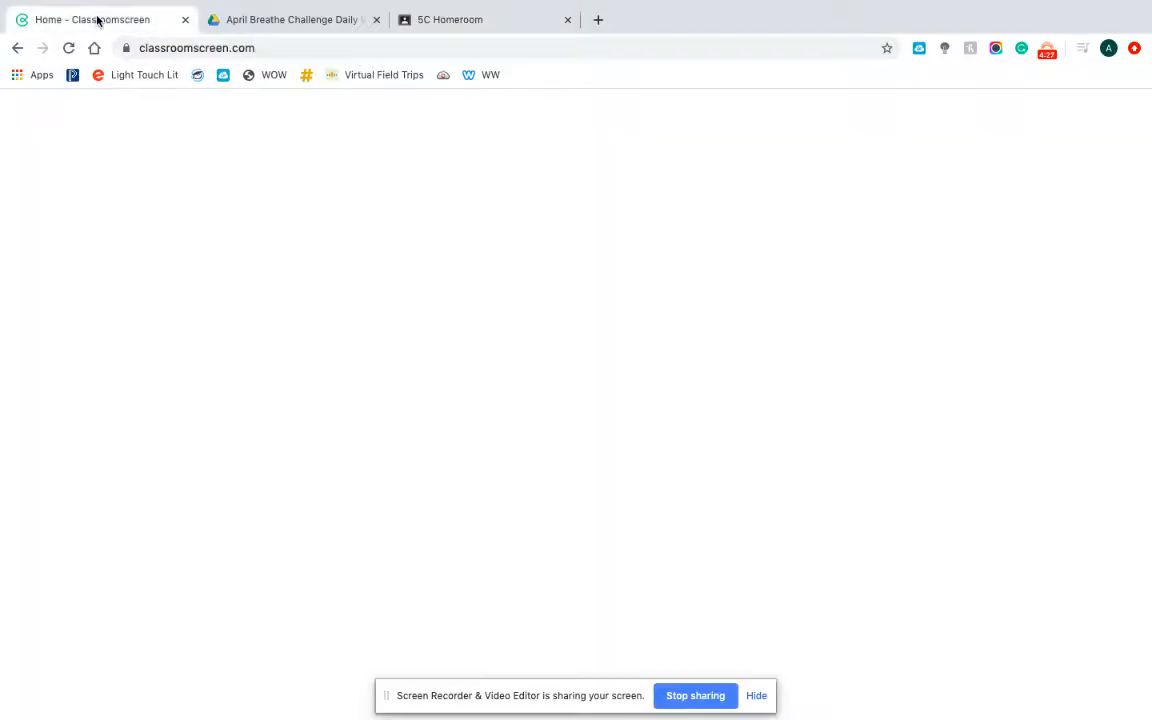
{"action": "left_click", "coordinate": [225, 48]}
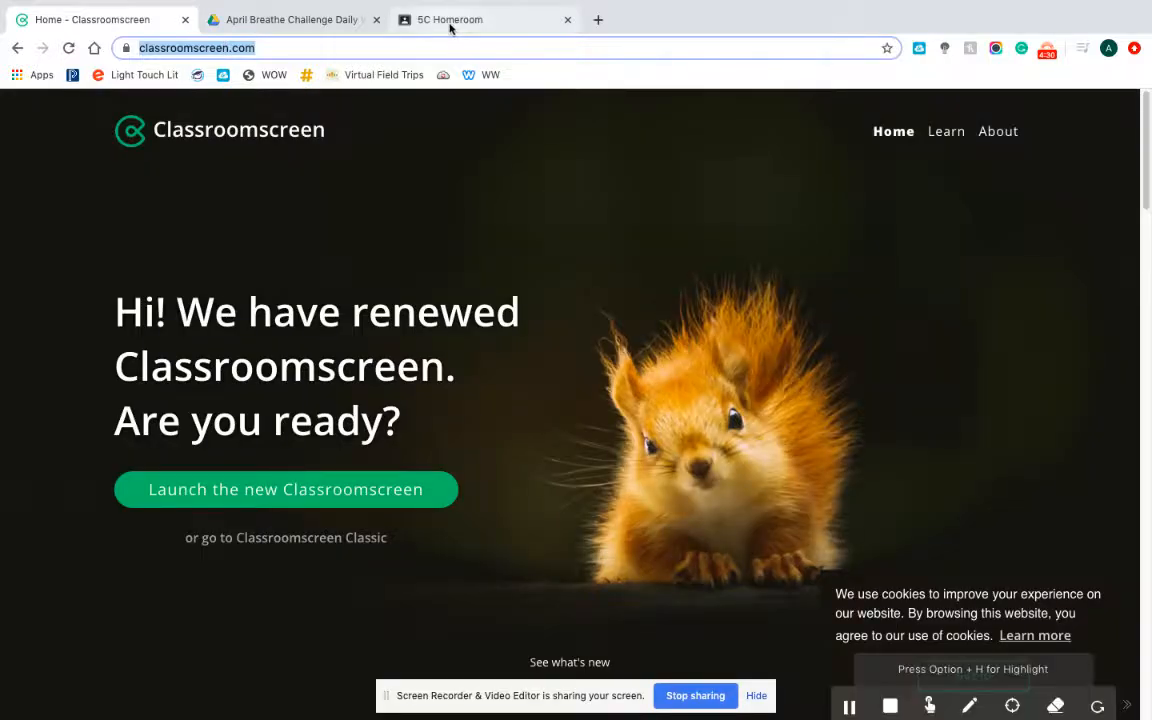
{"action": "left_click", "coordinate": [450, 24]}
{"action": "type", "text": "classroomscreen.com/"}
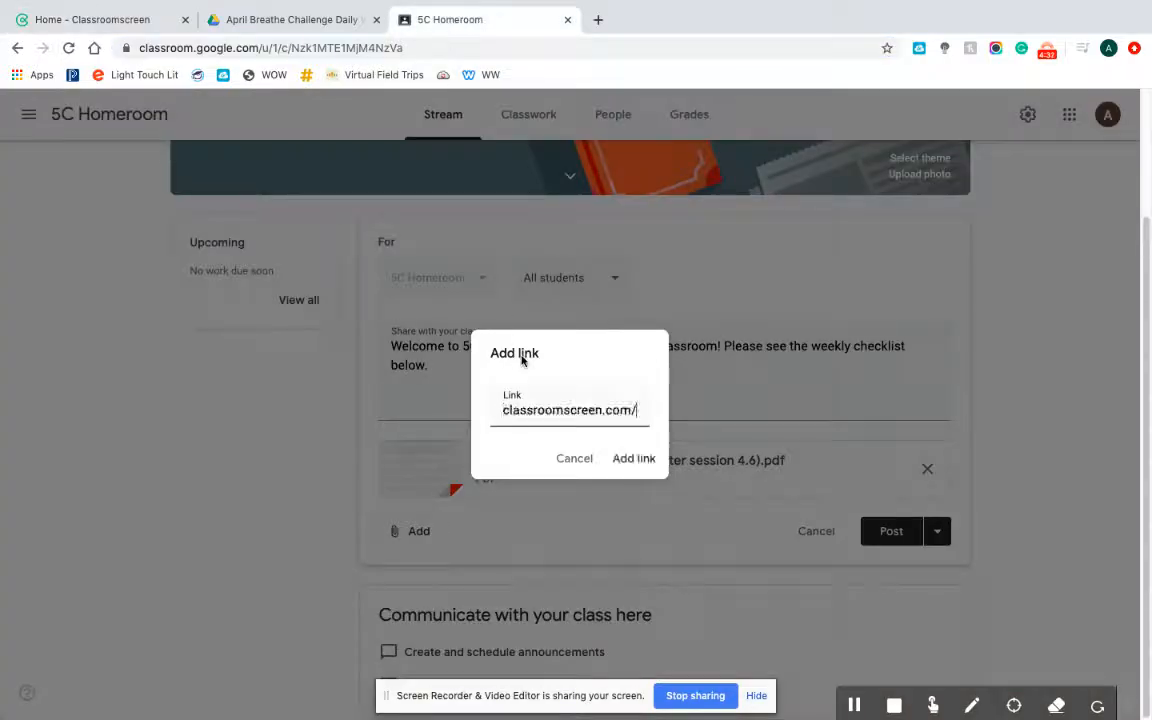
{"action": "left_click", "coordinate": [636, 458]}
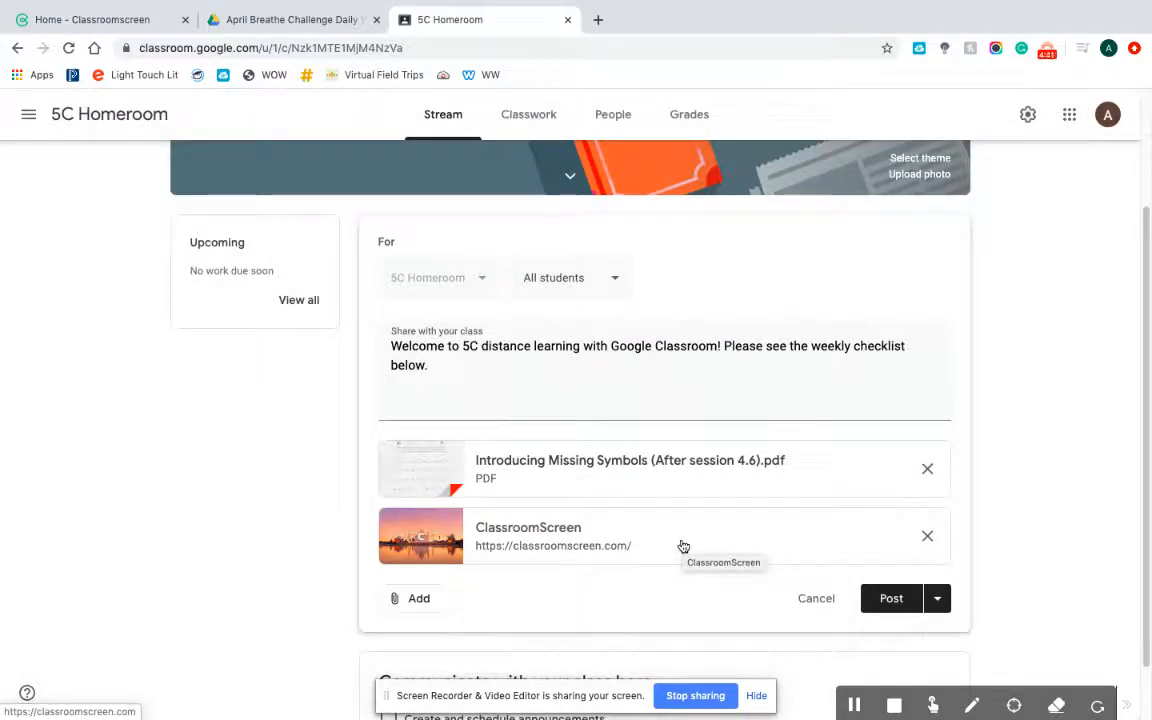
Upload the image 1.jpeg from the Documents folder as an announcement attachment and postpone the Microsoft AutoUpdate notification
{"action": "left_click", "coordinate": [419, 602]}
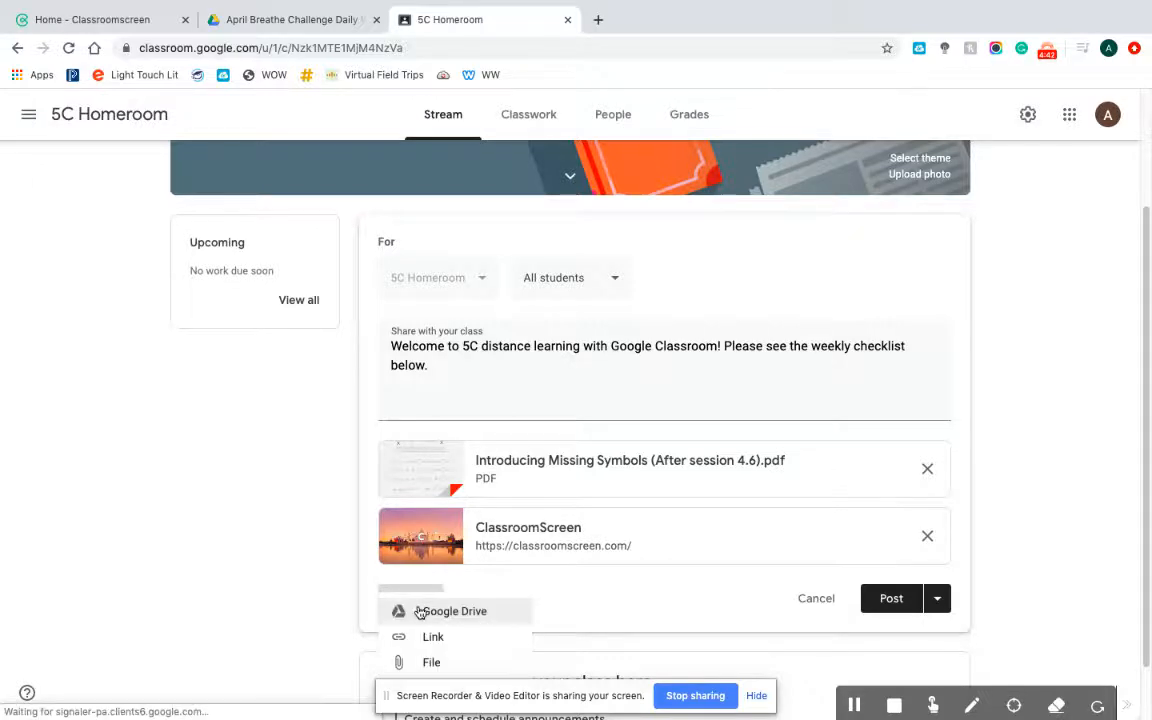
{"action": "scroll", "coordinate": [420, 612], "scroll_direction": "down", "scroll_amount": 1}
{"action": "left_click", "coordinate": [424, 602]}
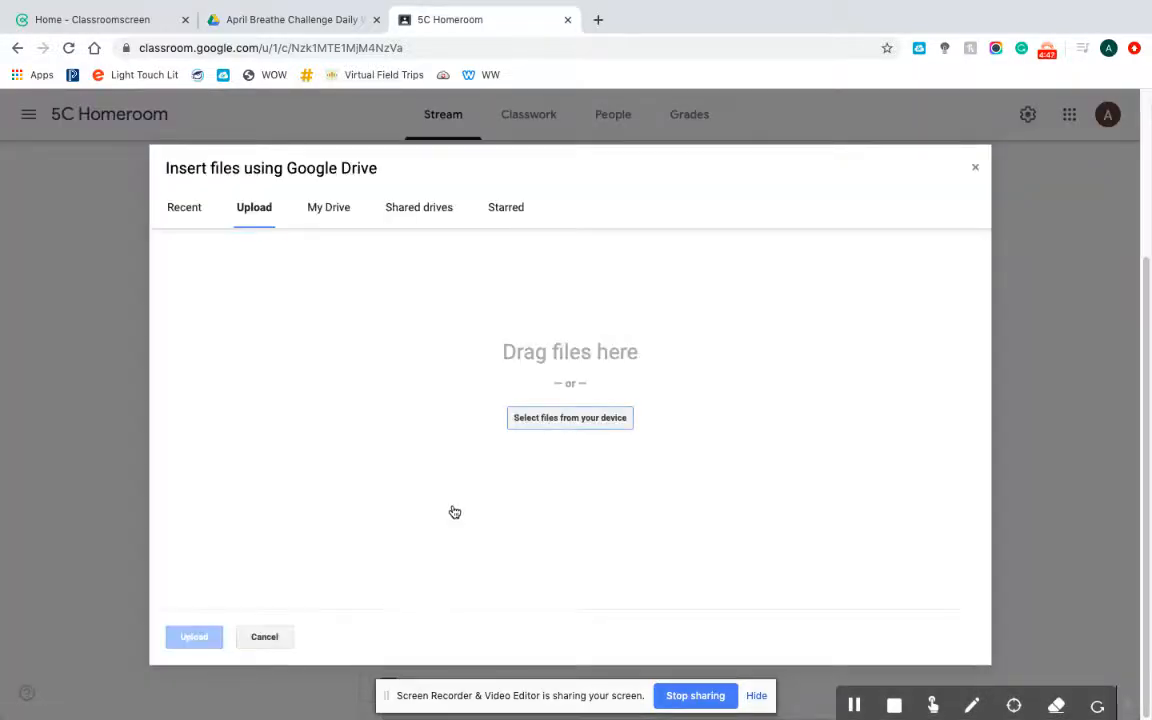
{"action": "left_click", "coordinate": [570, 417]}
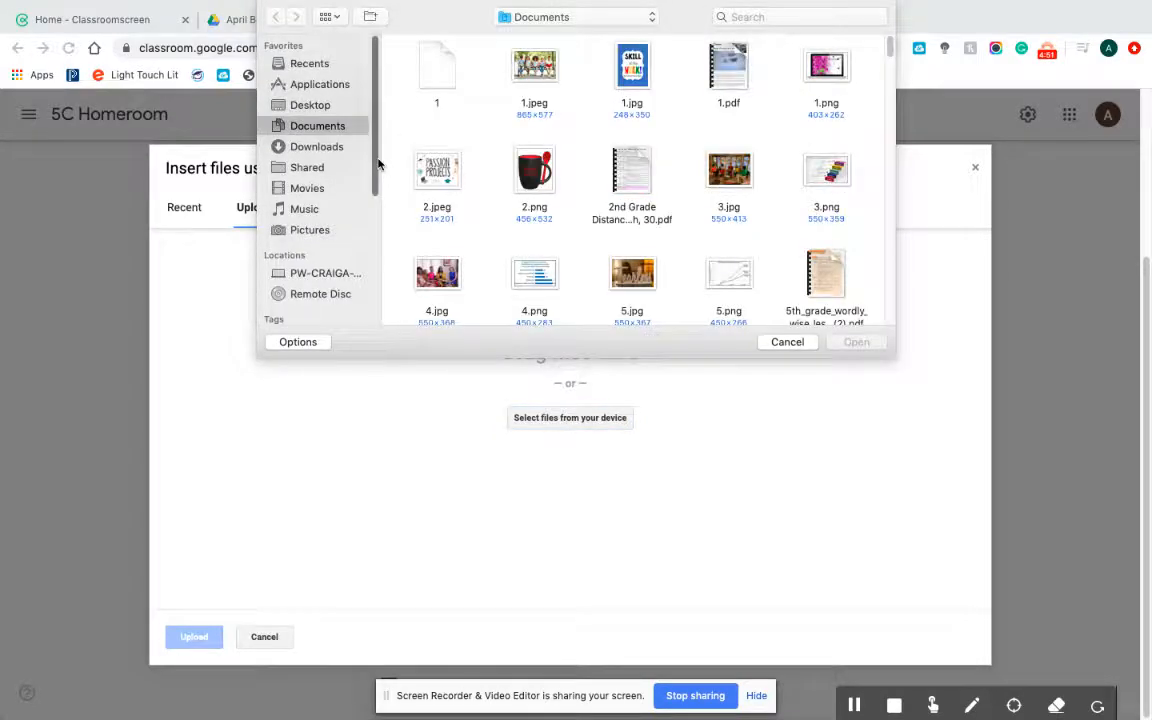
{"action": "left_click", "coordinate": [522, 66]}
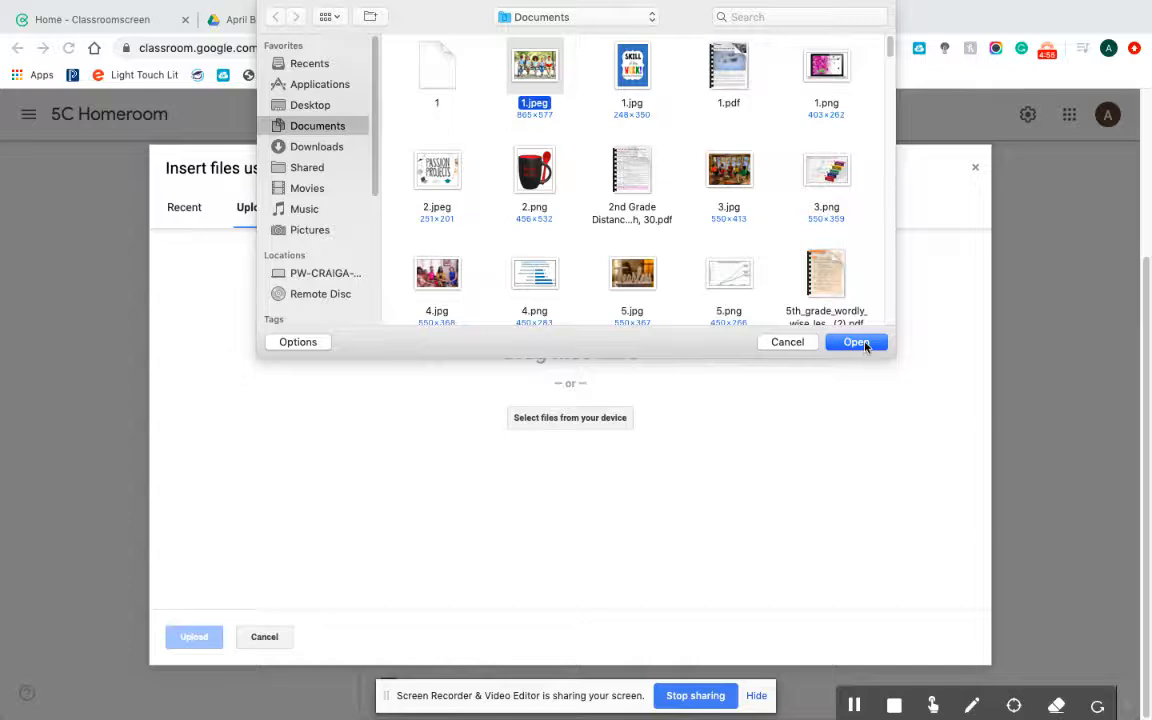
{"action": "left_click", "coordinate": [858, 342]}
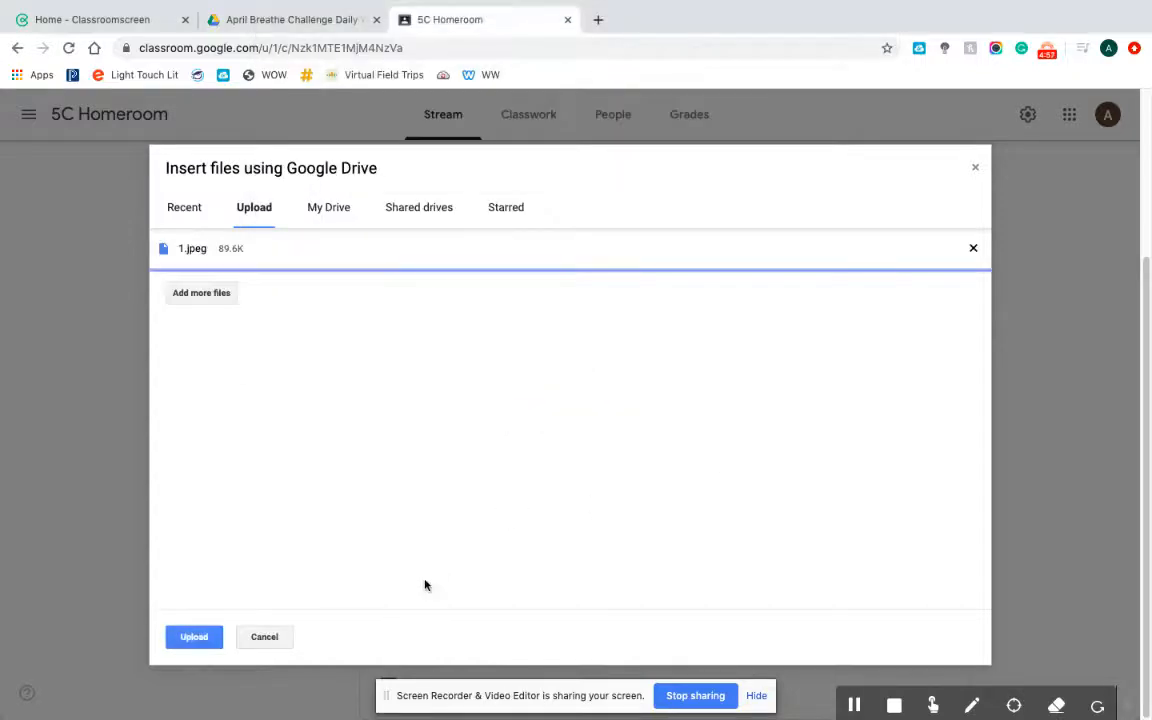
{"action": "left_click", "coordinate": [196, 637]}
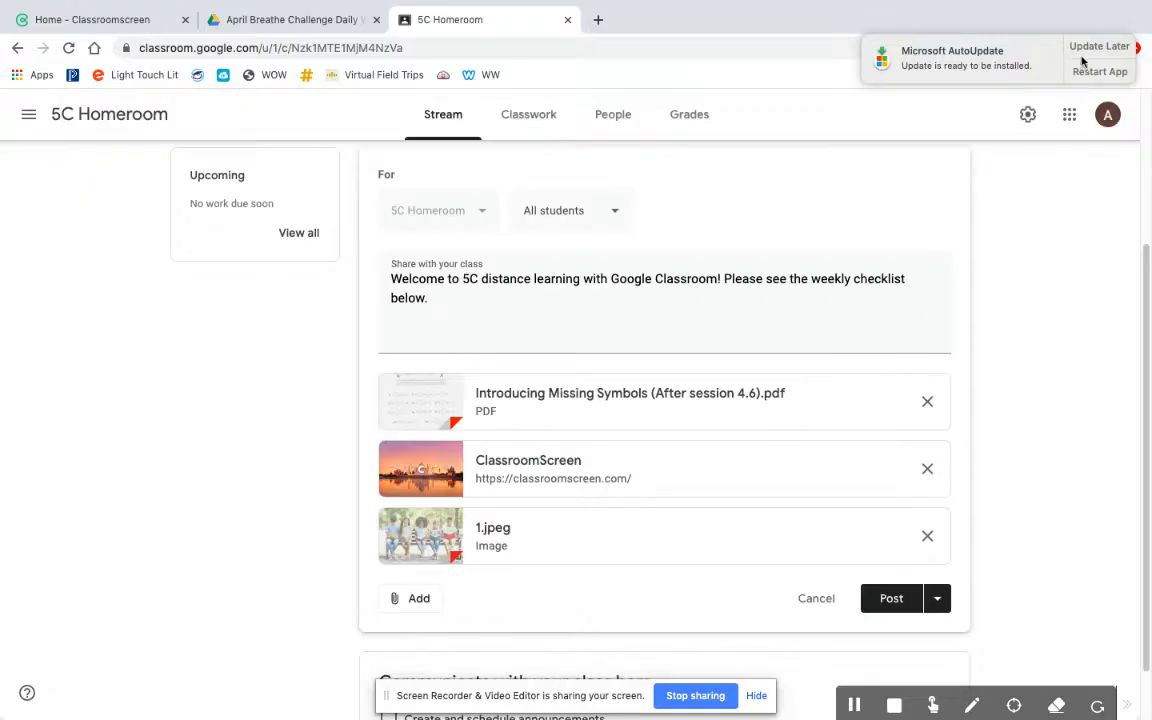
{"action": "left_click", "coordinate": [1081, 49]}
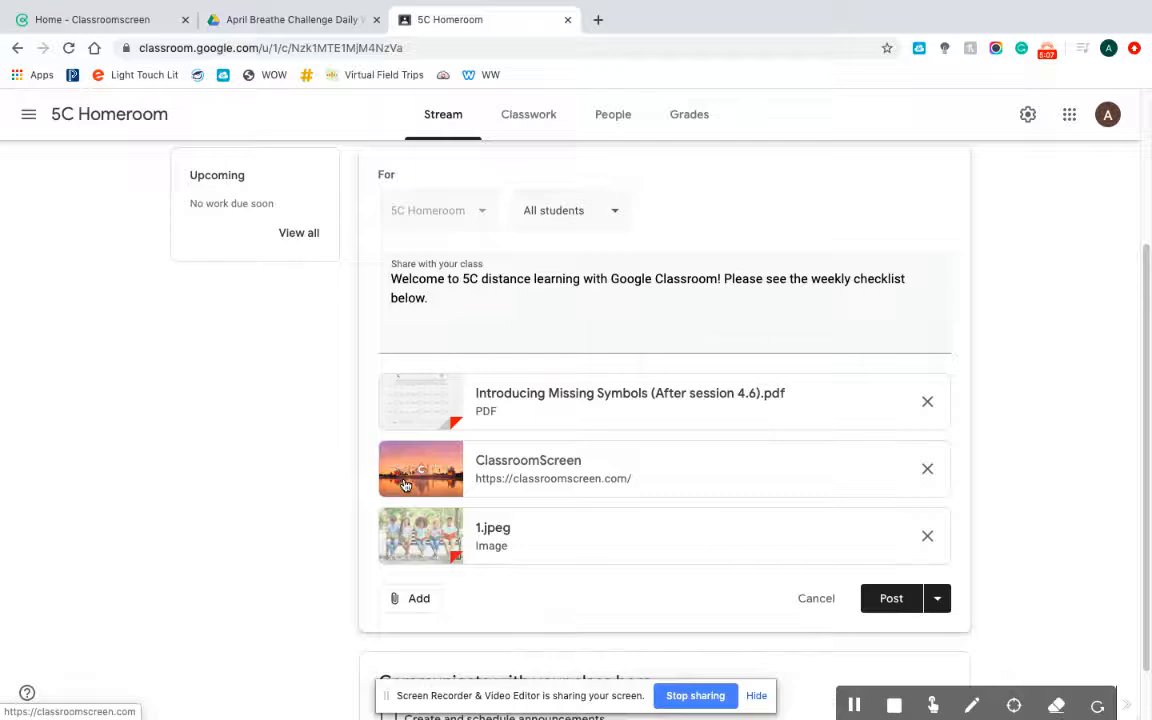
Search YouTube for "figurative language" and attach the 12-minute video titled "Figurative language" to the announcement
{"action": "left_click", "coordinate": [405, 598]}
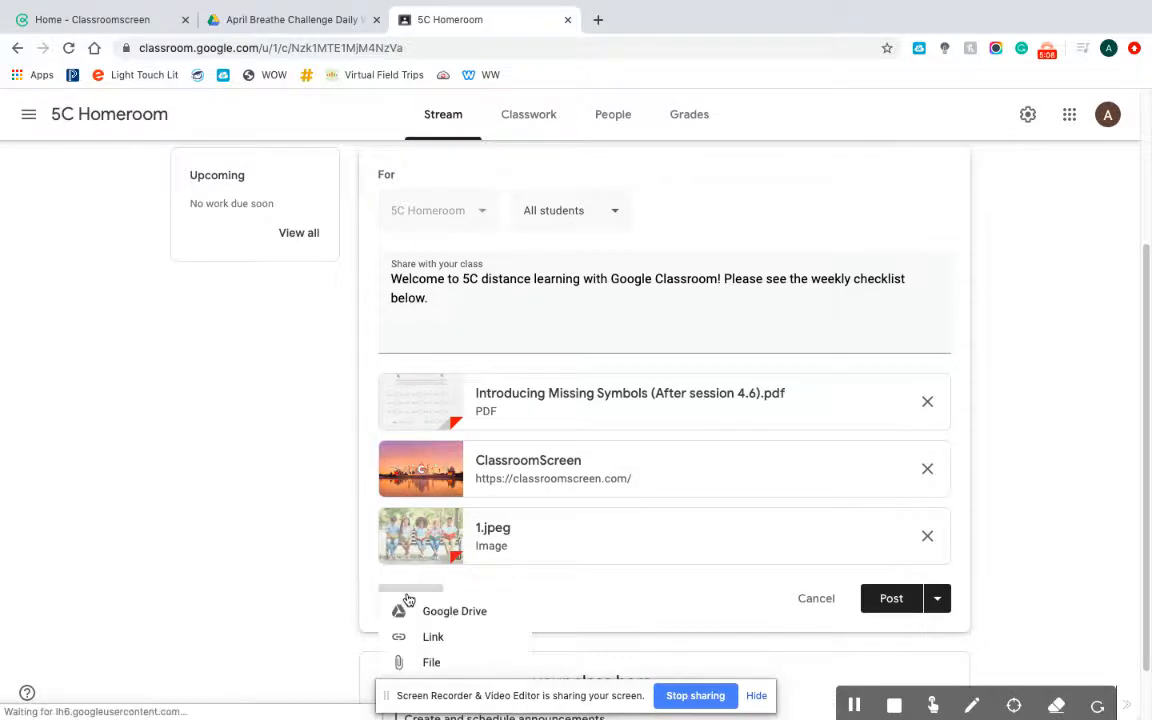
{"action": "scroll", "coordinate": [415, 613], "scroll_direction": "down", "scroll_amount": 2}
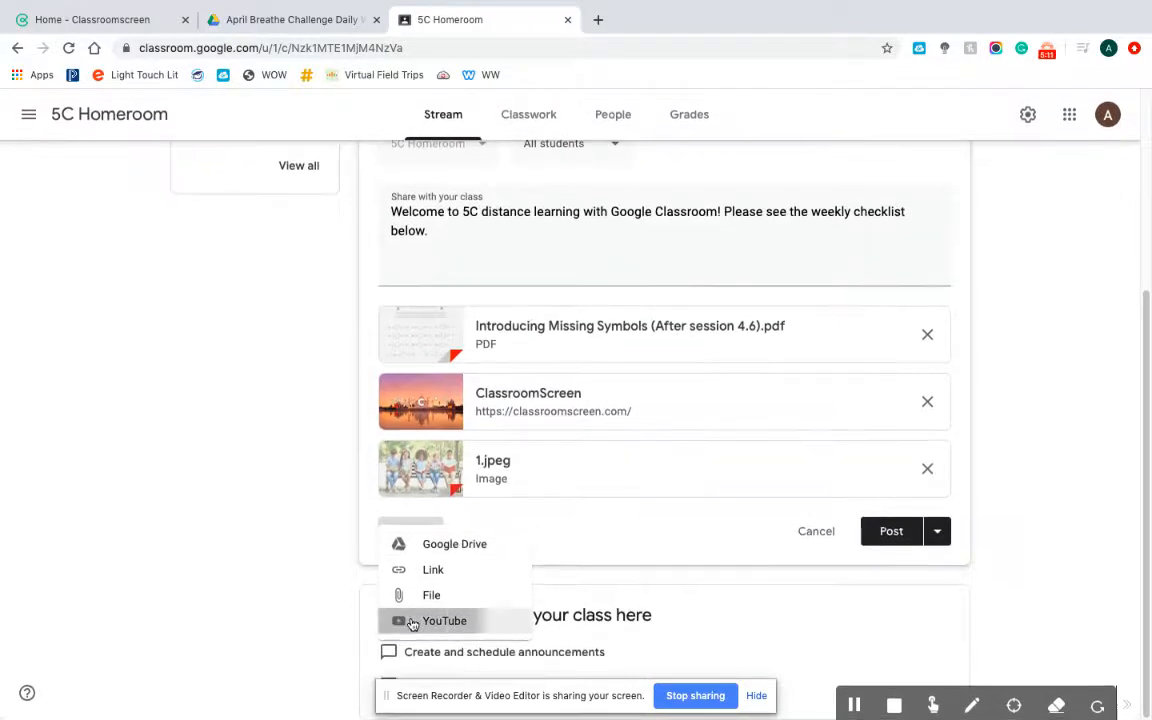
{"action": "left_click", "coordinate": [412, 623]}
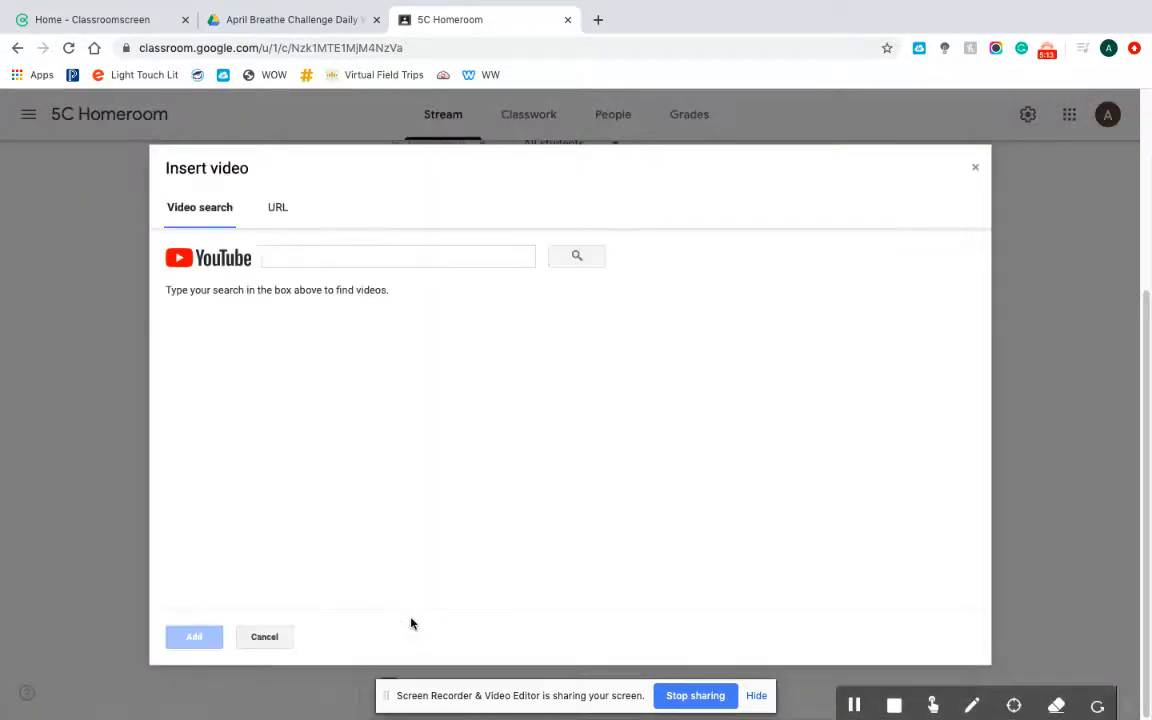
{"action": "left_click", "coordinate": [270, 258]}
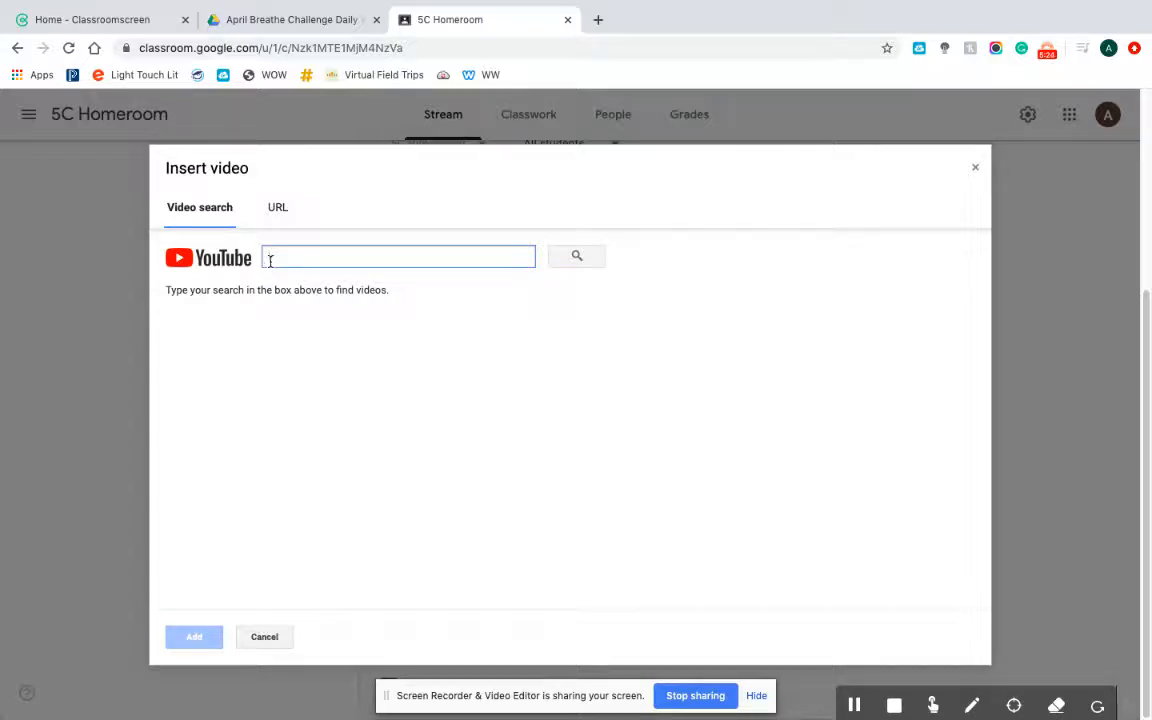
{"action": "type", "text": "figurative"}
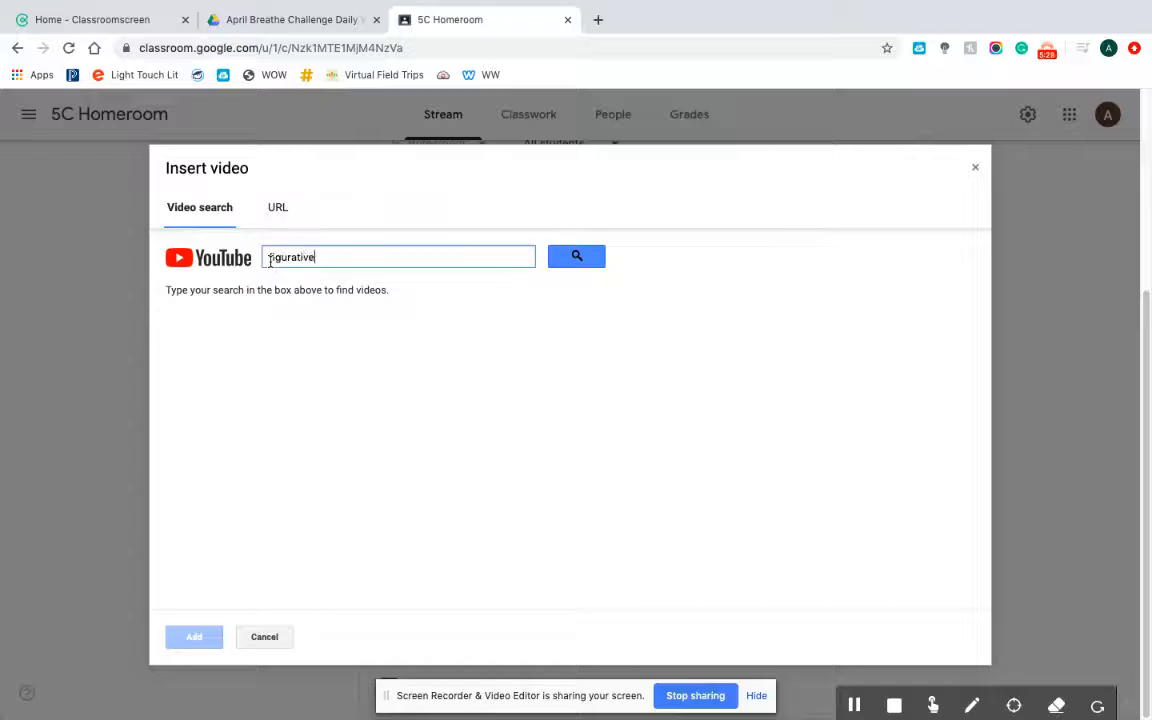
{"action": "type", "text": " language"}
{"action": "key", "text": "Return"}
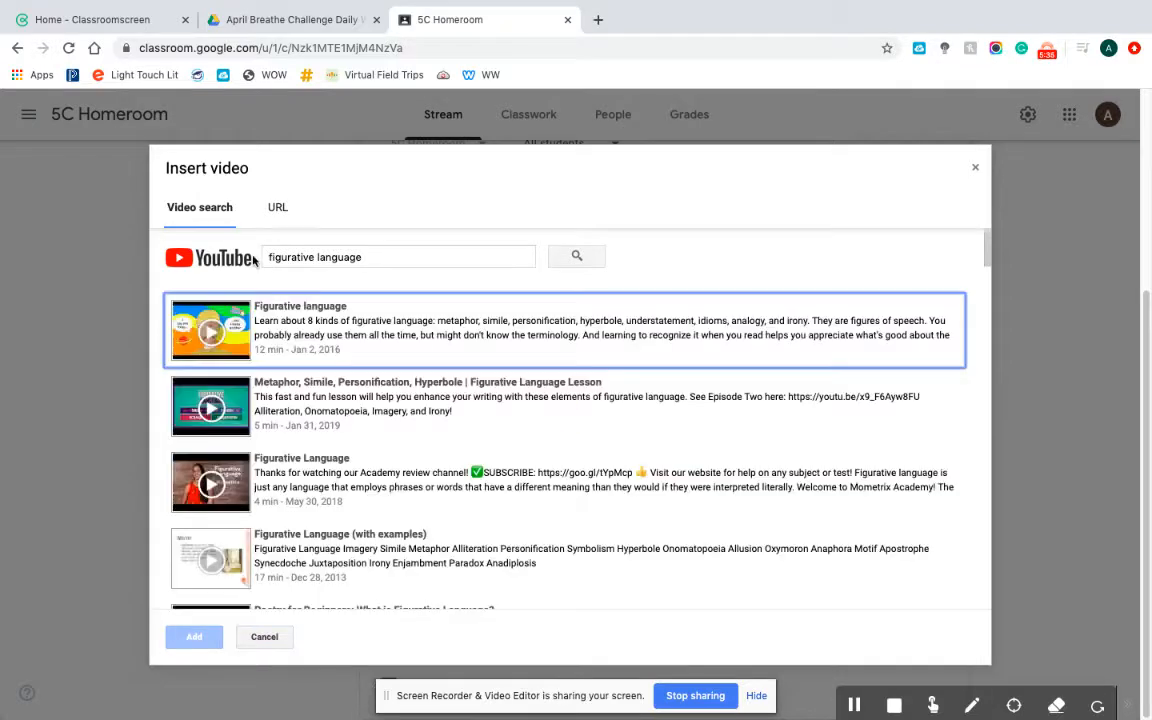
{"action": "left_click", "coordinate": [275, 338]}
{"action": "left_click", "coordinate": [195, 638]}
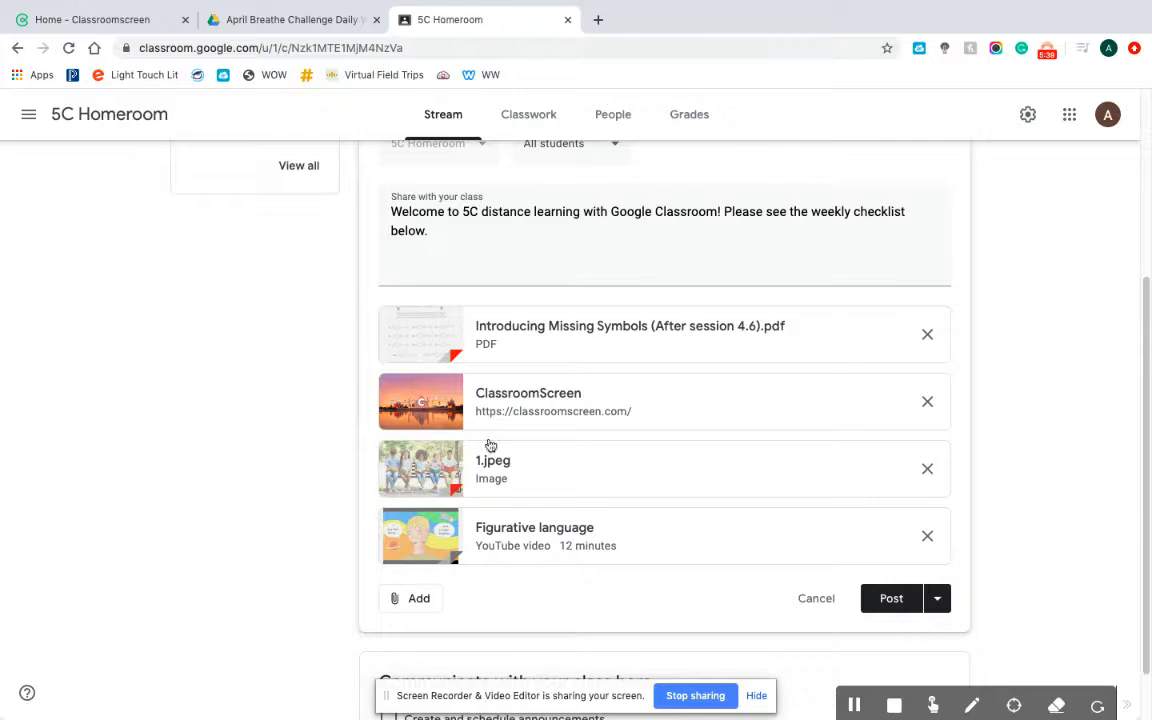
Review the announcement's attachments and its posting options, and post it immediately to the class stream
{"action": "scroll", "coordinate": [586, 414], "scroll_direction": "down", "scroll_amount": 1}
{"action": "scroll", "coordinate": [586, 414], "scroll_direction": "up", "scroll_amount": 2}
{"action": "scroll", "coordinate": [587, 415], "scroll_direction": "down", "scroll_amount": 1}
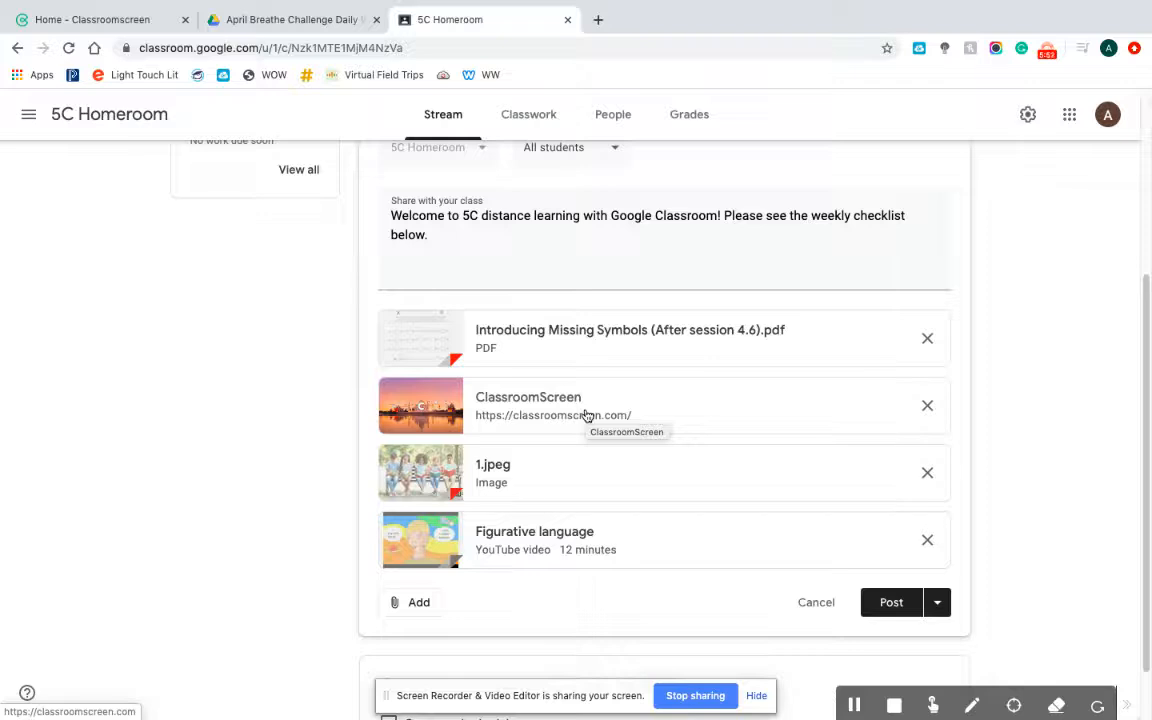
{"action": "scroll", "coordinate": [587, 416], "scroll_direction": "down", "scroll_amount": 1}
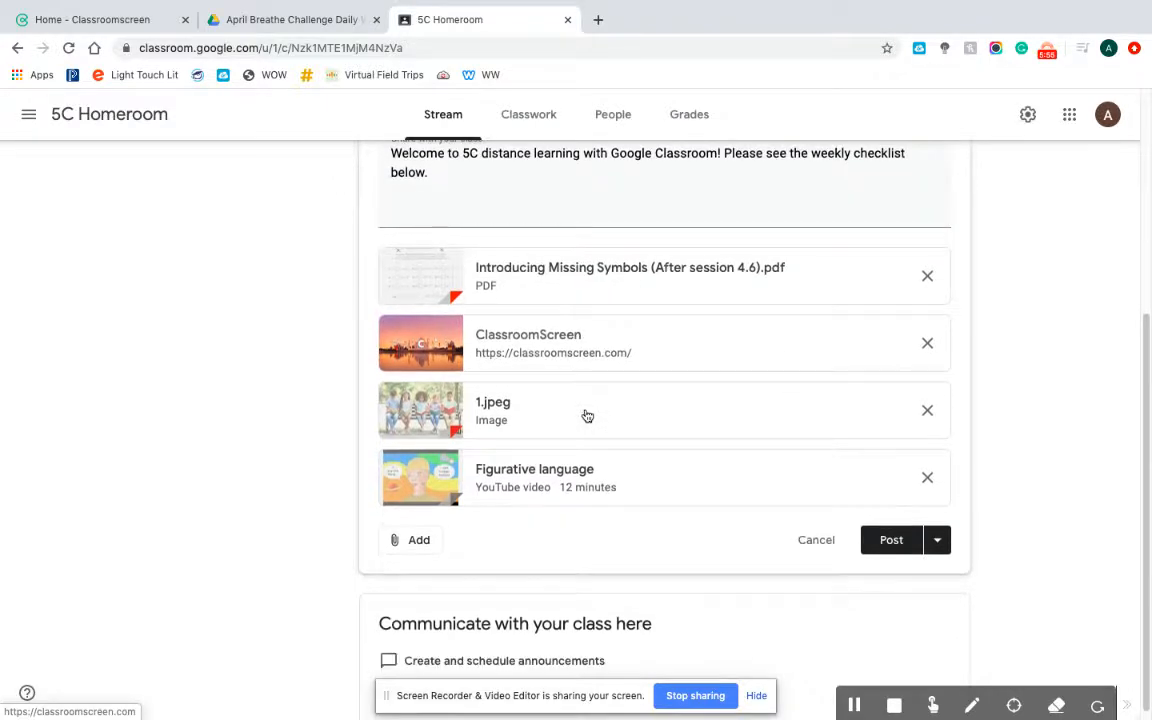
{"action": "scroll", "coordinate": [587, 416], "scroll_direction": "up", "scroll_amount": 1}
{"action": "scroll", "coordinate": [587, 416], "scroll_direction": "down", "scroll_amount": 1}
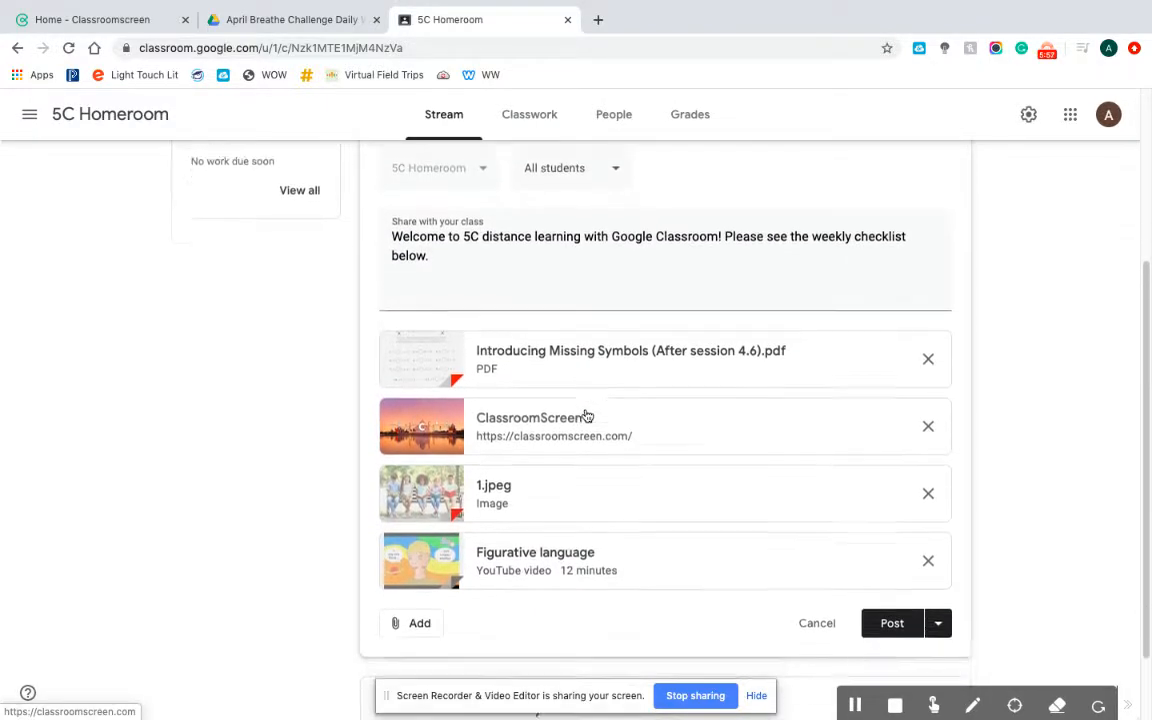
{"action": "scroll", "coordinate": [587, 416], "scroll_direction": "down", "scroll_amount": 1}
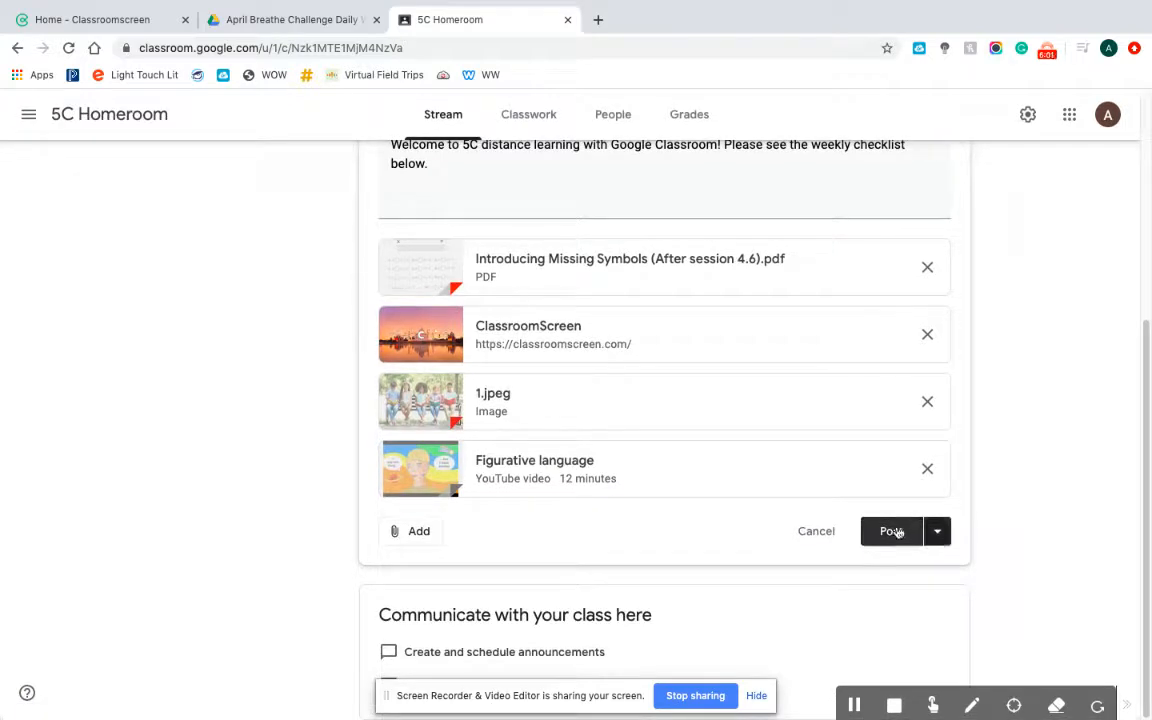
{"action": "left_click", "coordinate": [940, 533]}
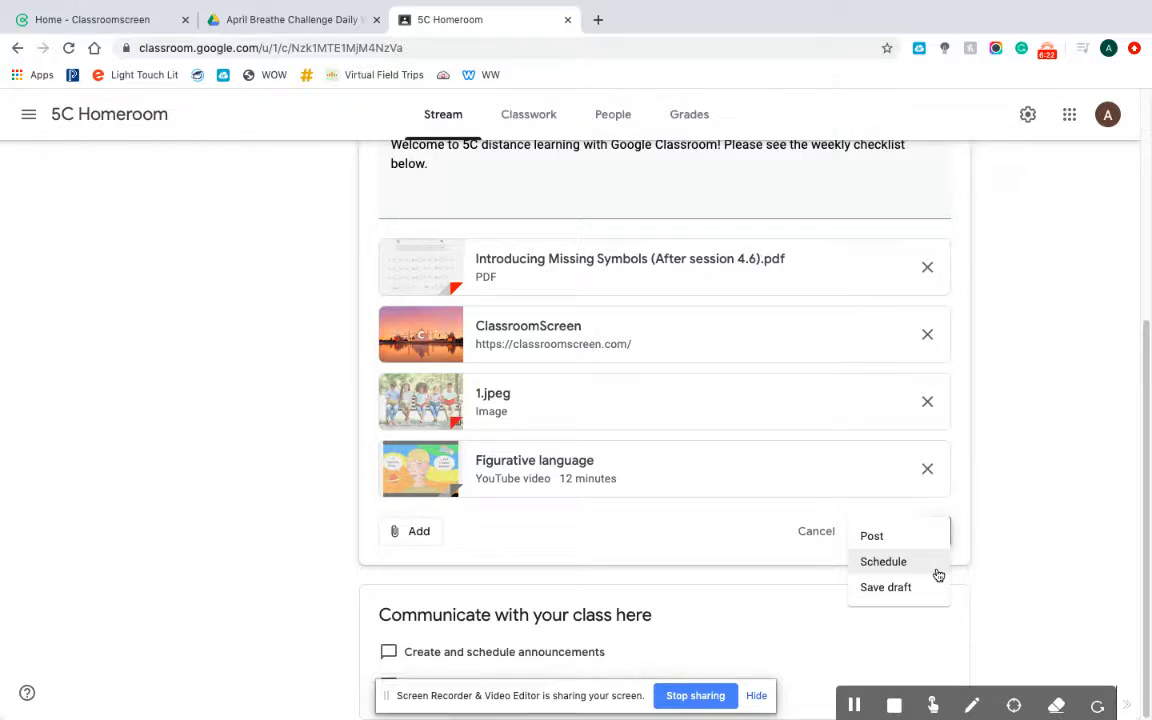
{"action": "left_click", "coordinate": [1018, 579]}
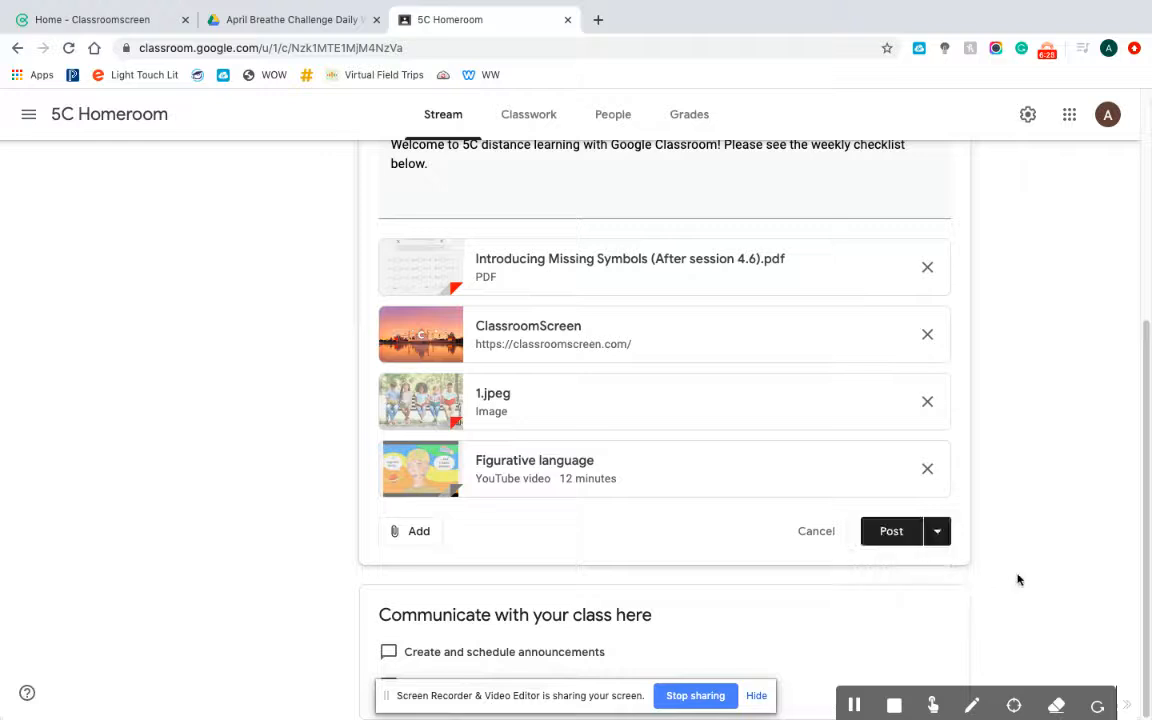
{"action": "left_click", "coordinate": [900, 532]}
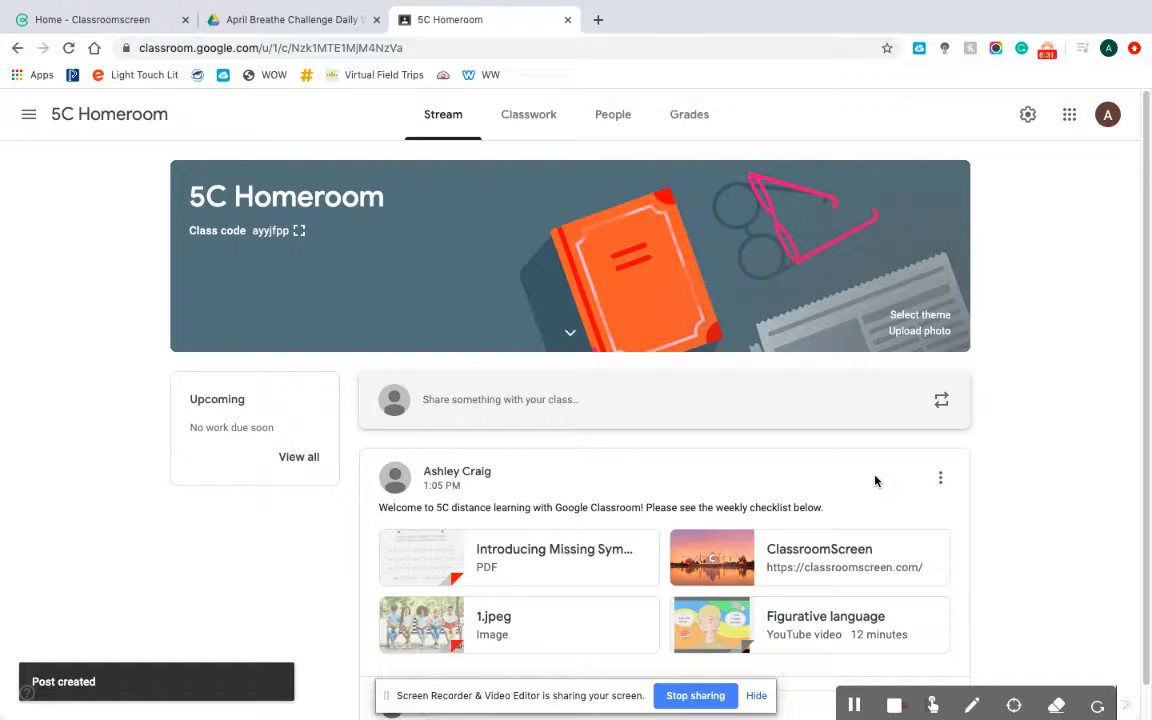
Write "Remember to check each attachment!" as a class comment under the posted welcome announcement
{"action": "scroll", "coordinate": [875, 481], "scroll_direction": "down", "scroll_amount": 1}
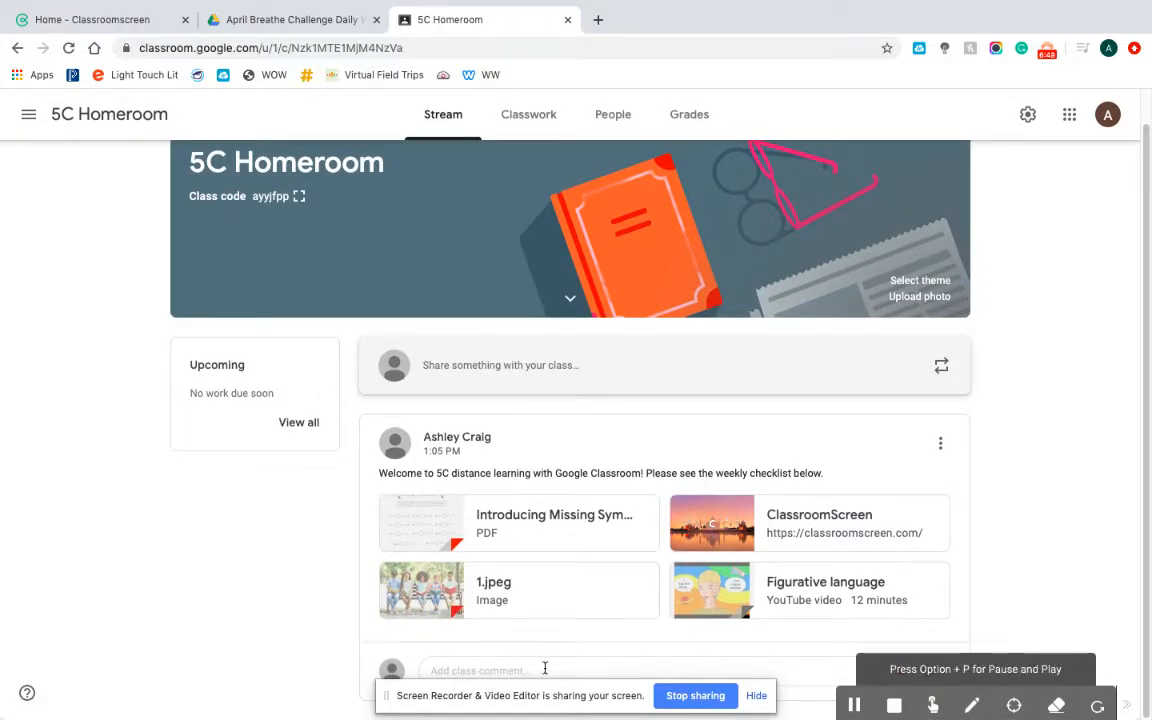
{"action": "left_click", "coordinate": [430, 663]}
{"action": "left_click", "coordinate": [501, 670]}
{"action": "type", "text": "Remember to c"}
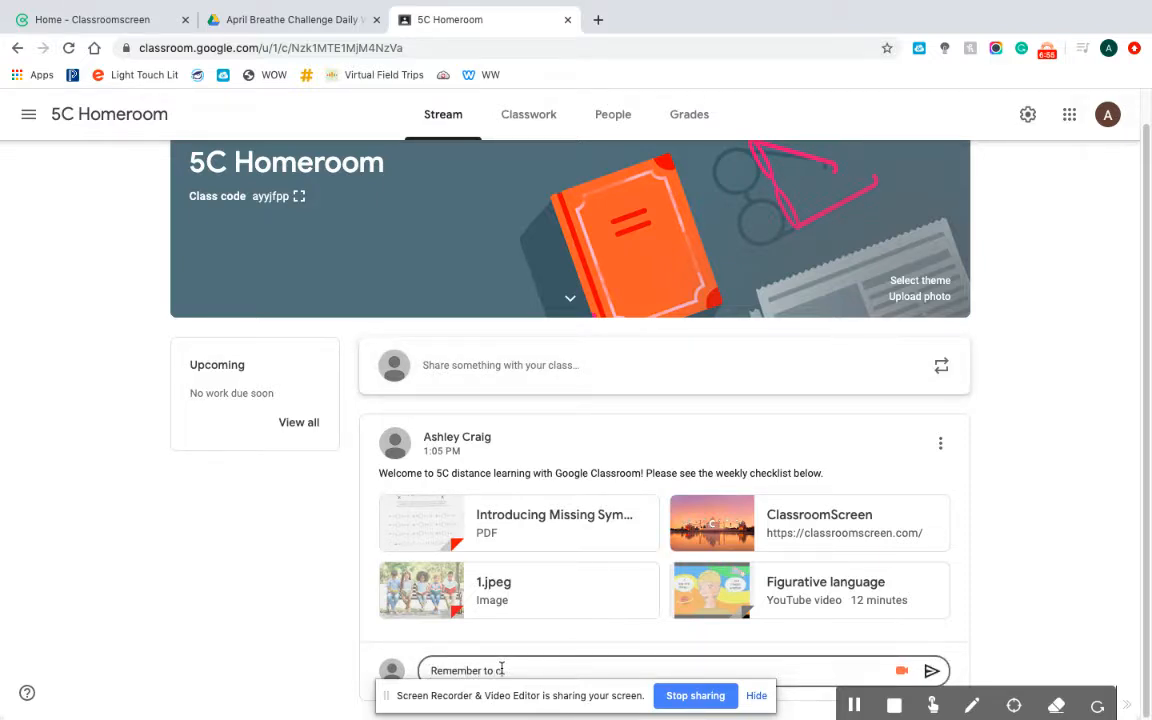
{"action": "type", "text": "heck each attachment!"}
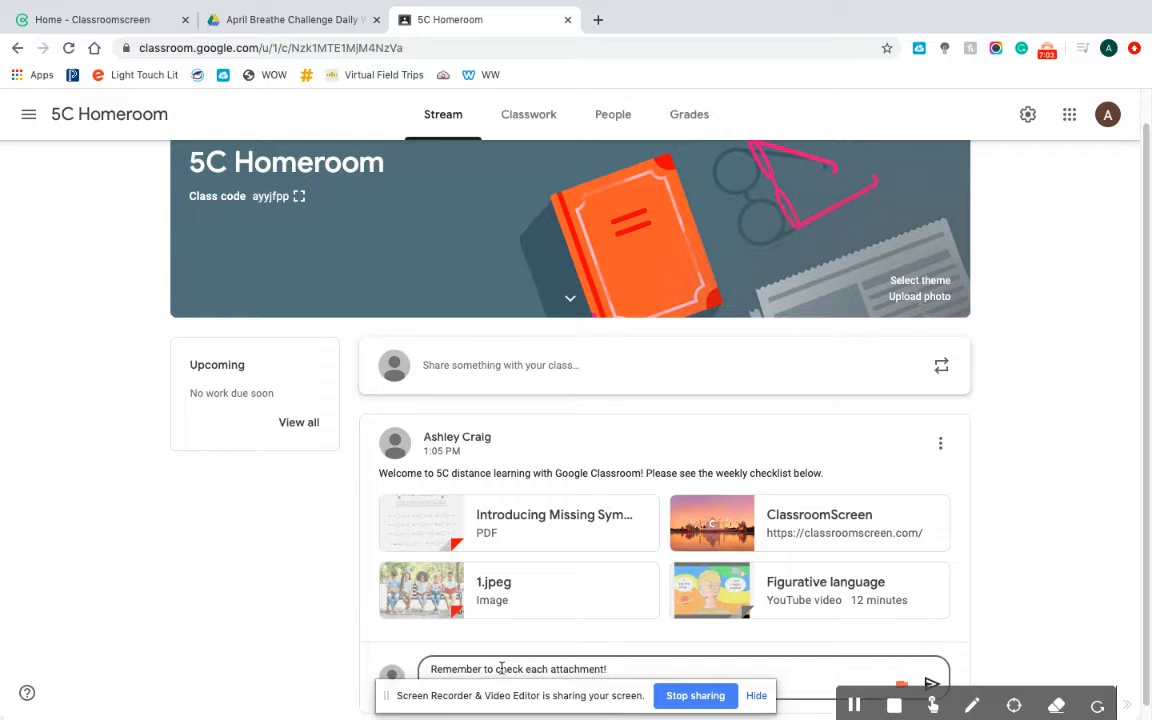
{"action": "key", "text": "Return"}
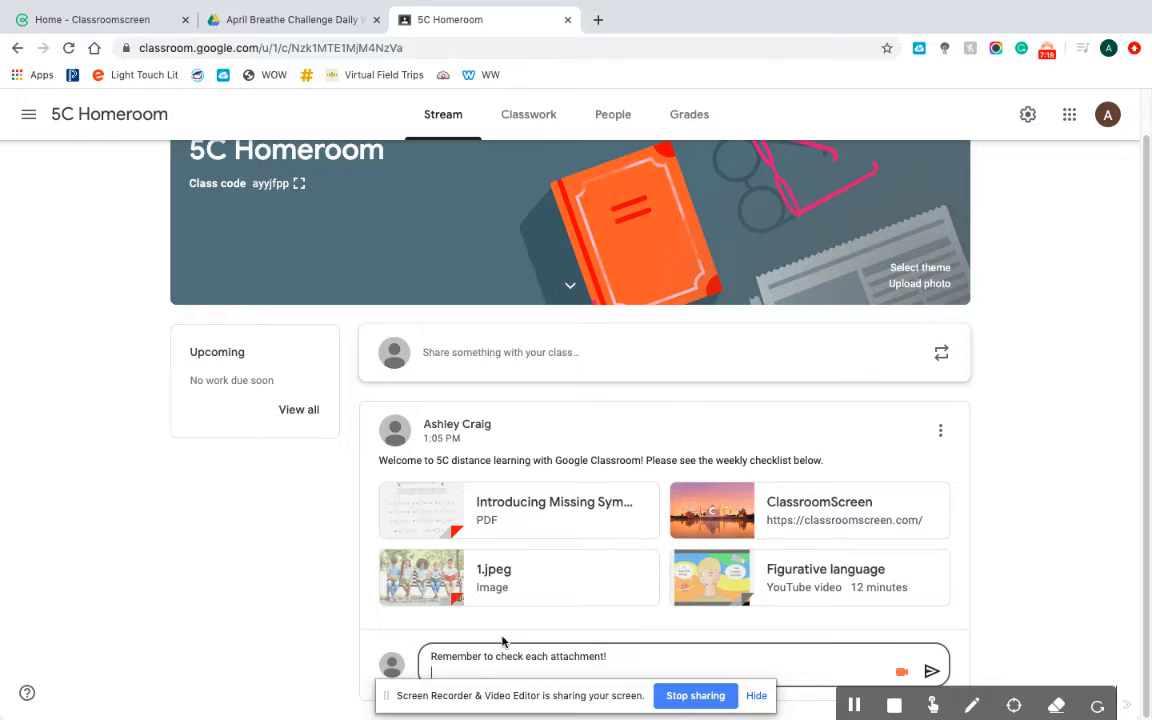
{"action": "scroll", "coordinate": [503, 641], "scroll_direction": "up", "scroll_amount": 1}
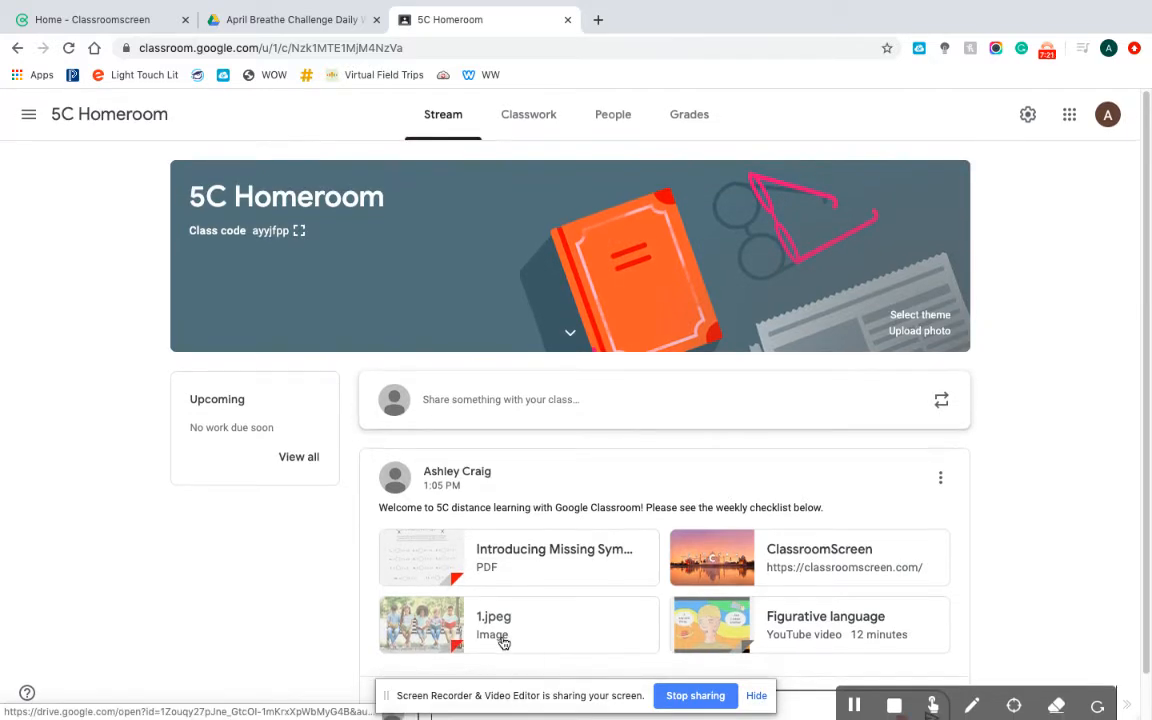